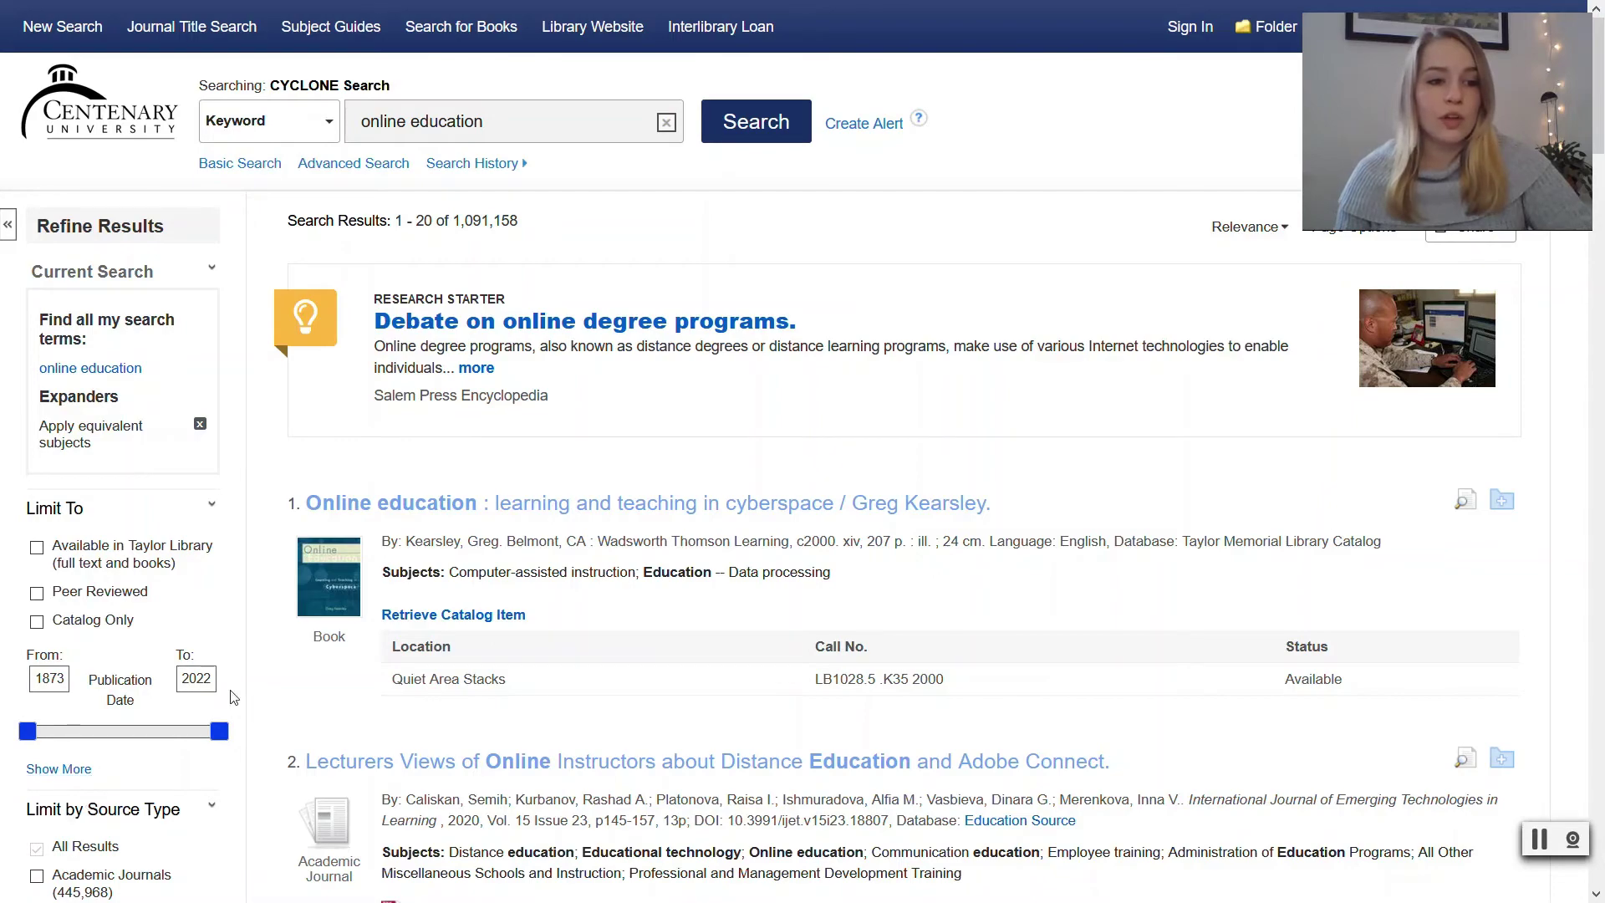
Limit the online education results to peer-reviewed items available in Taylor Library, published from 2016 to 2021
left_click(37, 594)
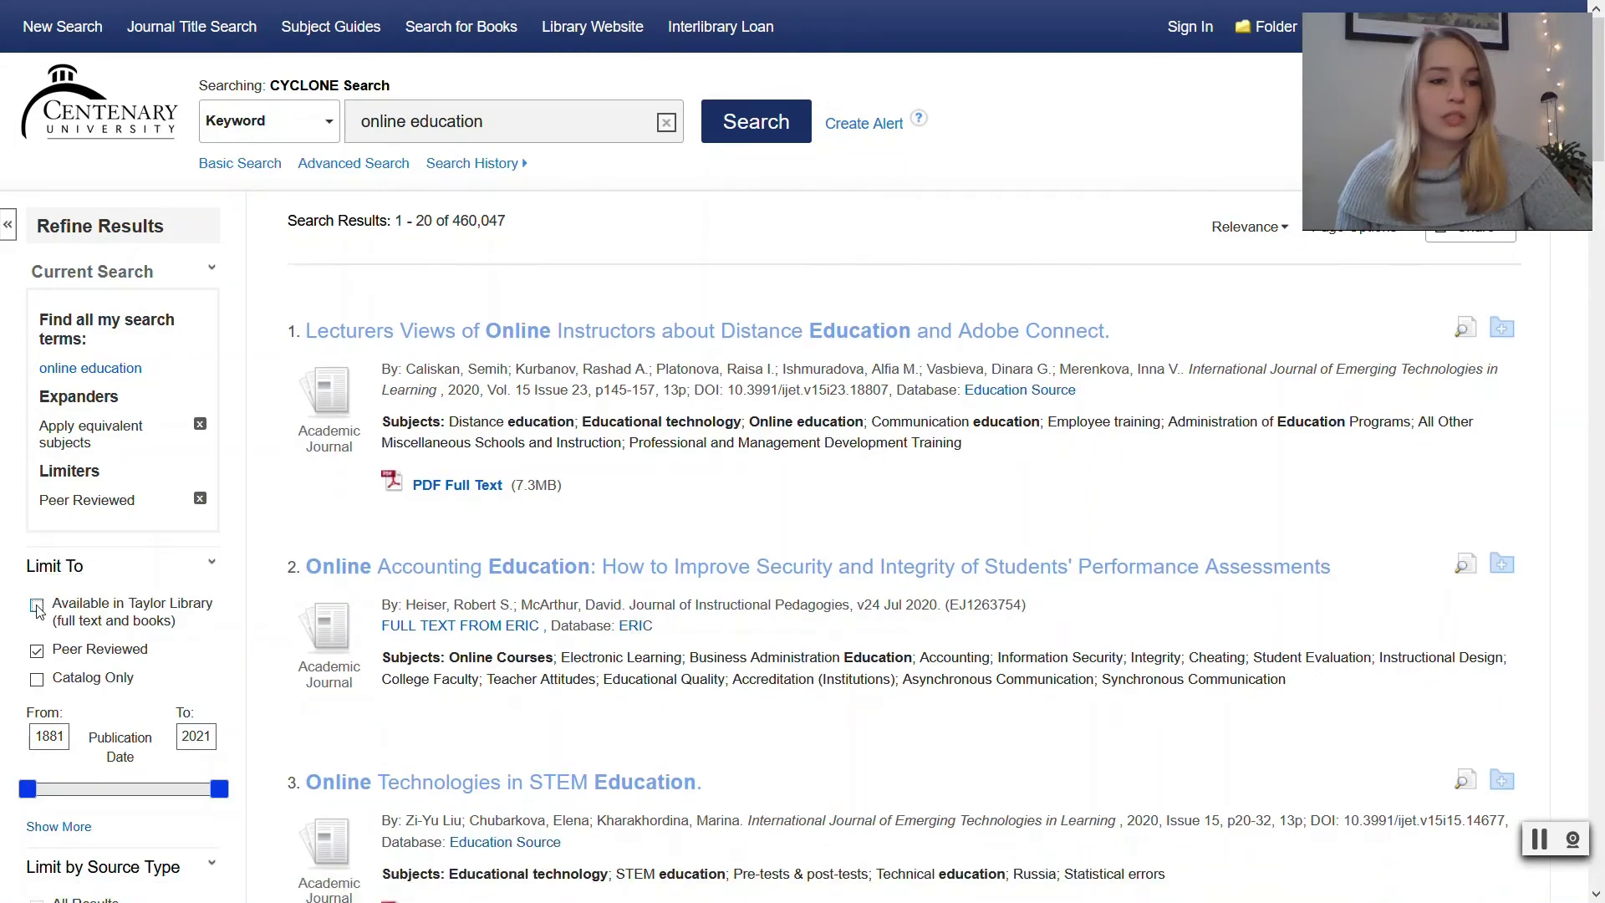
left_click(37, 606)
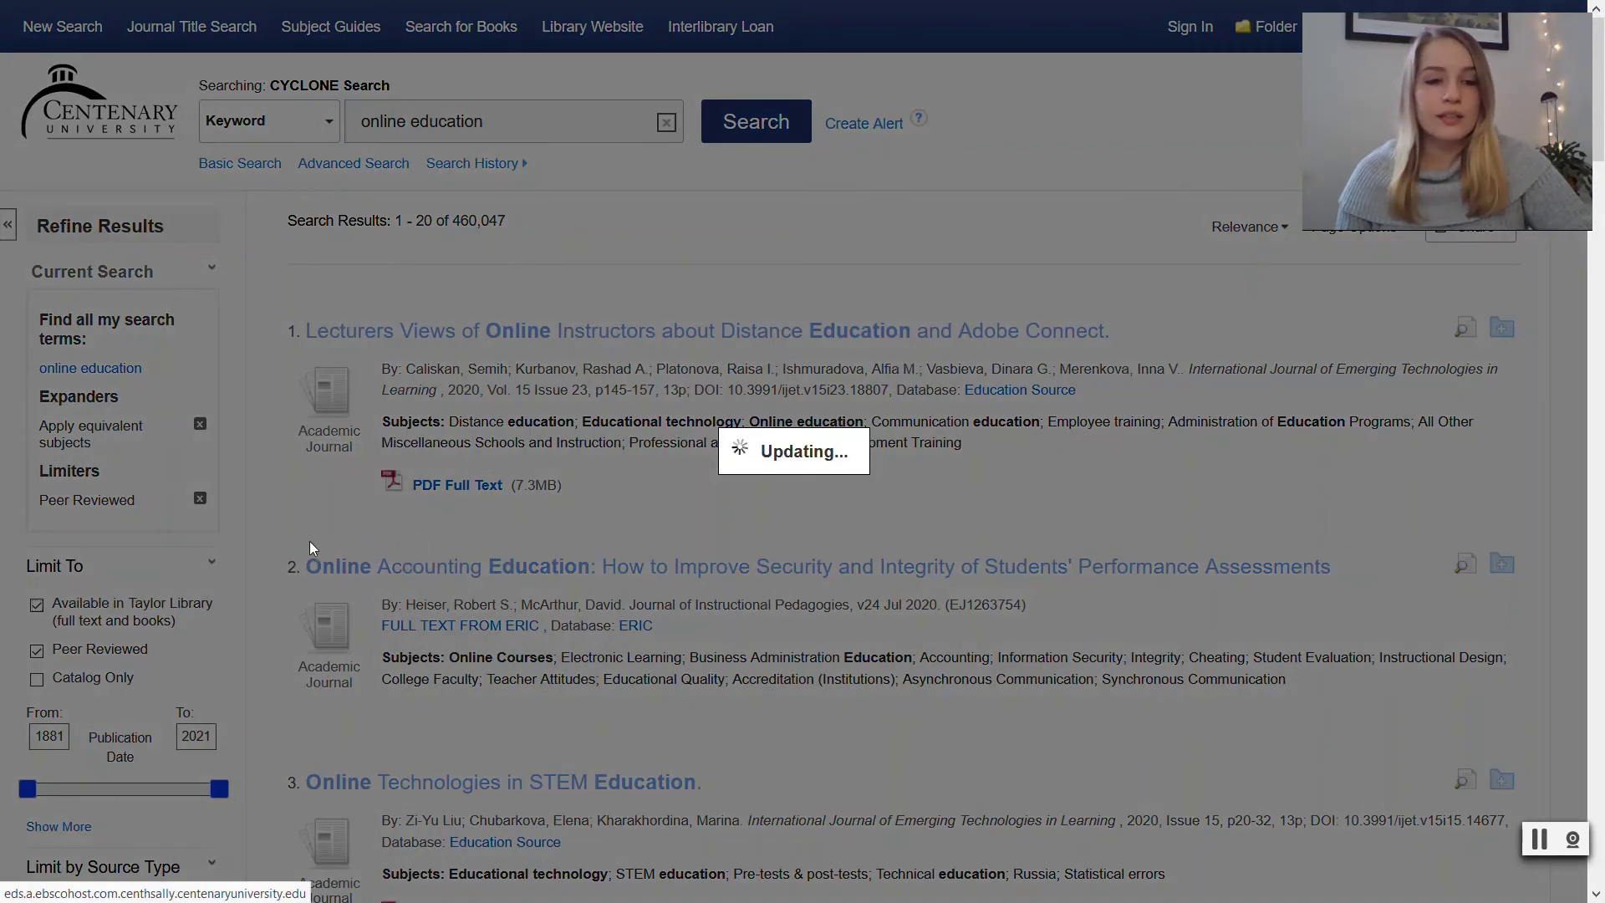
scroll(117, 702, "down", 2)
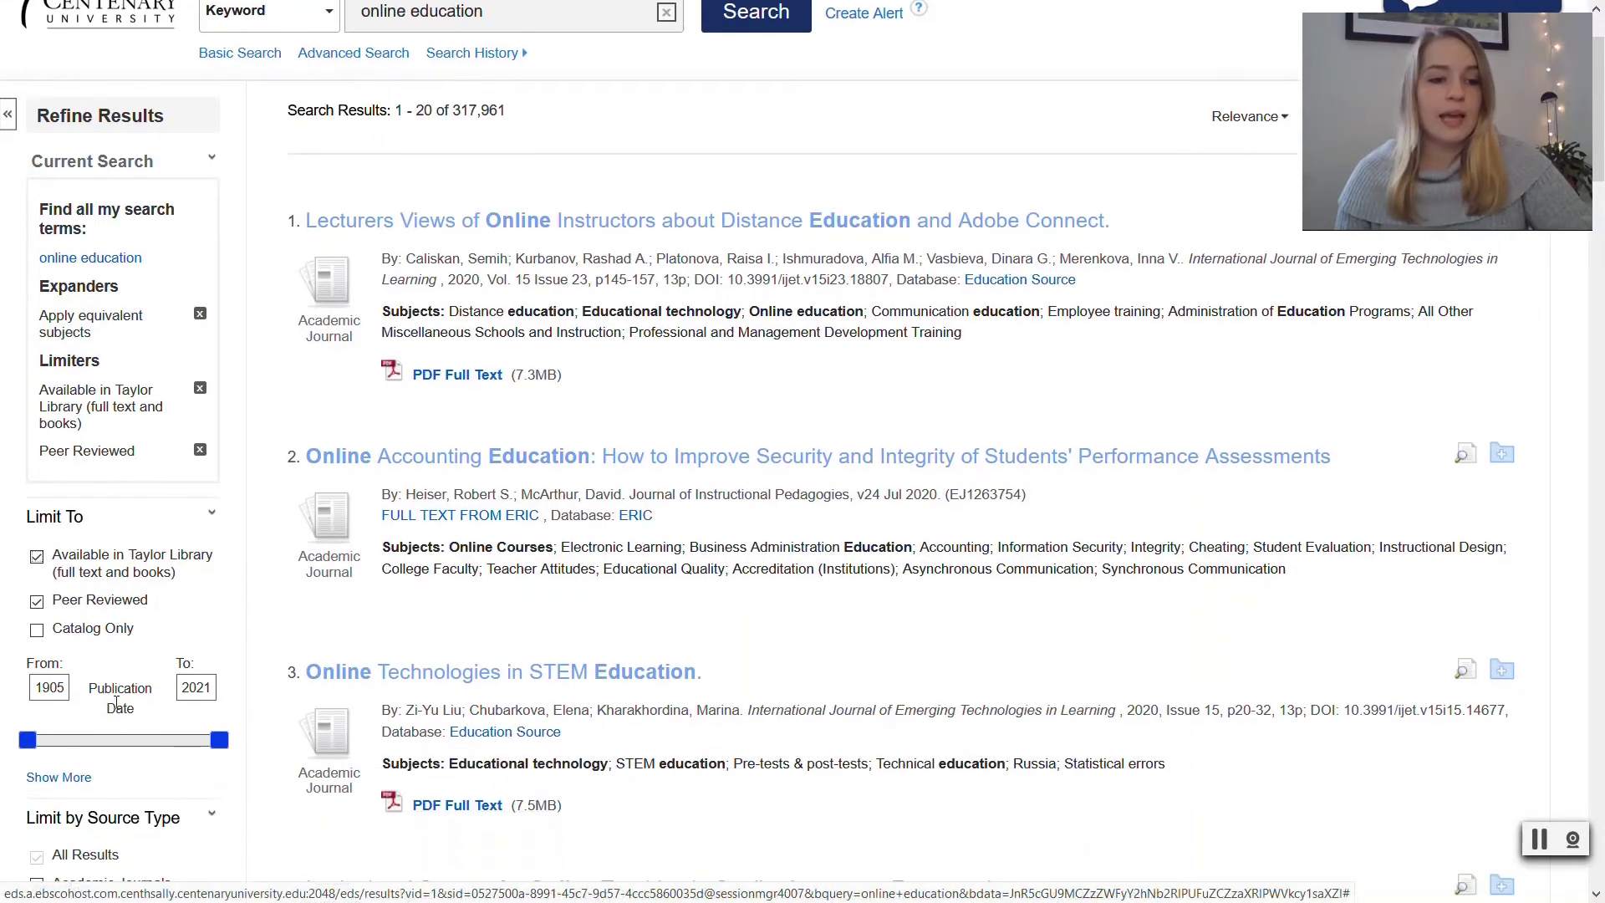
left_click_drag(28, 741, 209, 739)
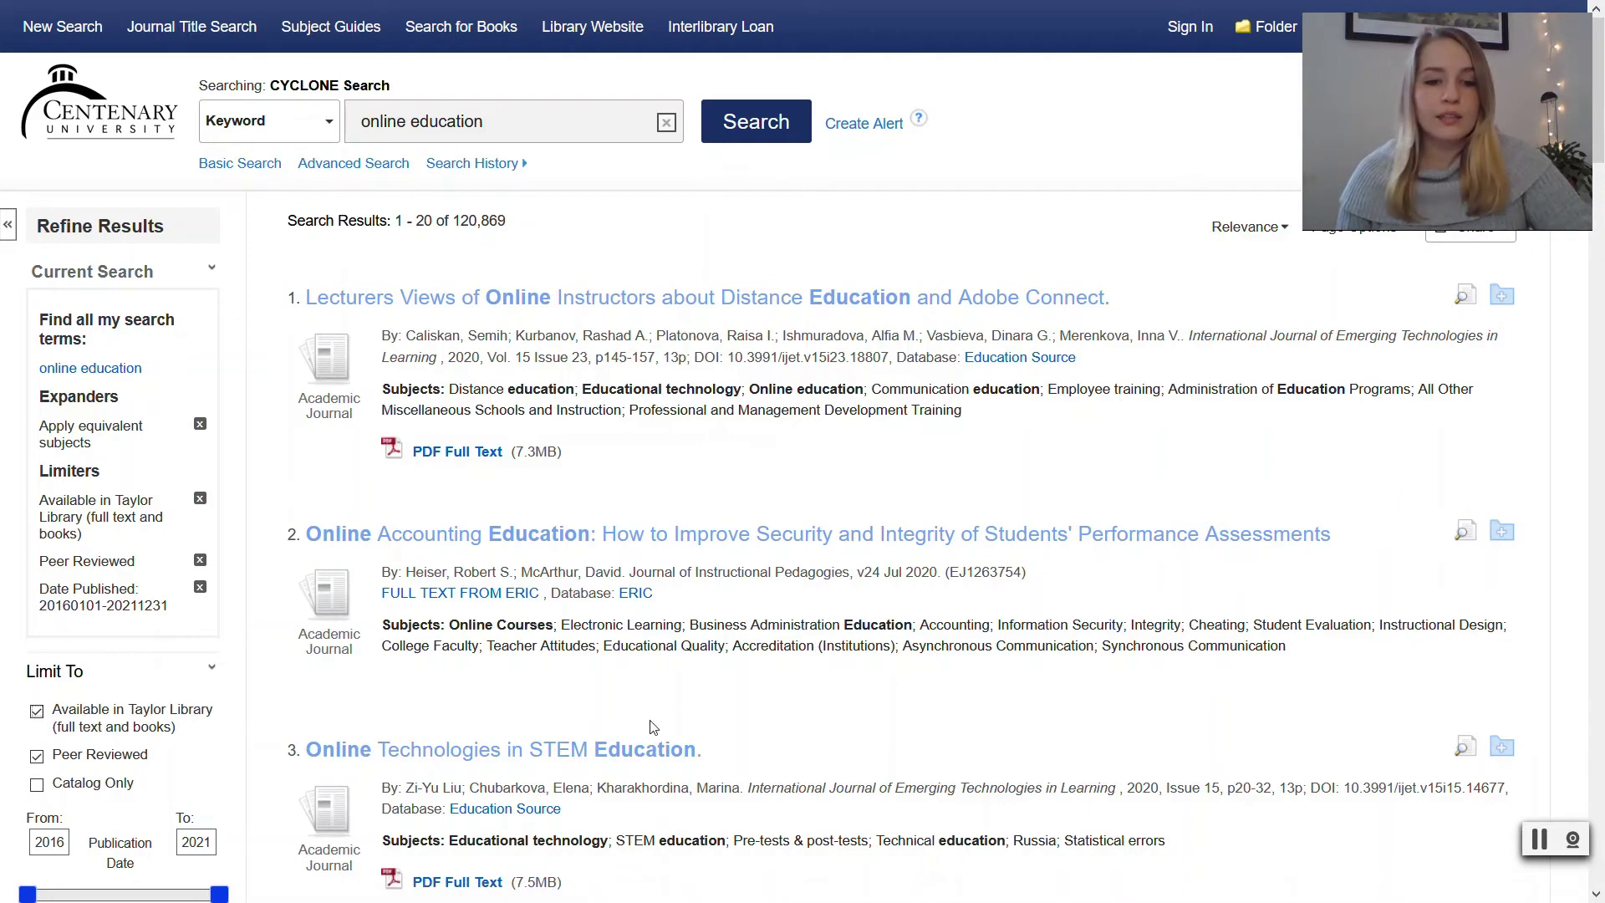
Open the article "Online Technologies in STEM Education" and start an e-mail of its record
left_click(665, 762)
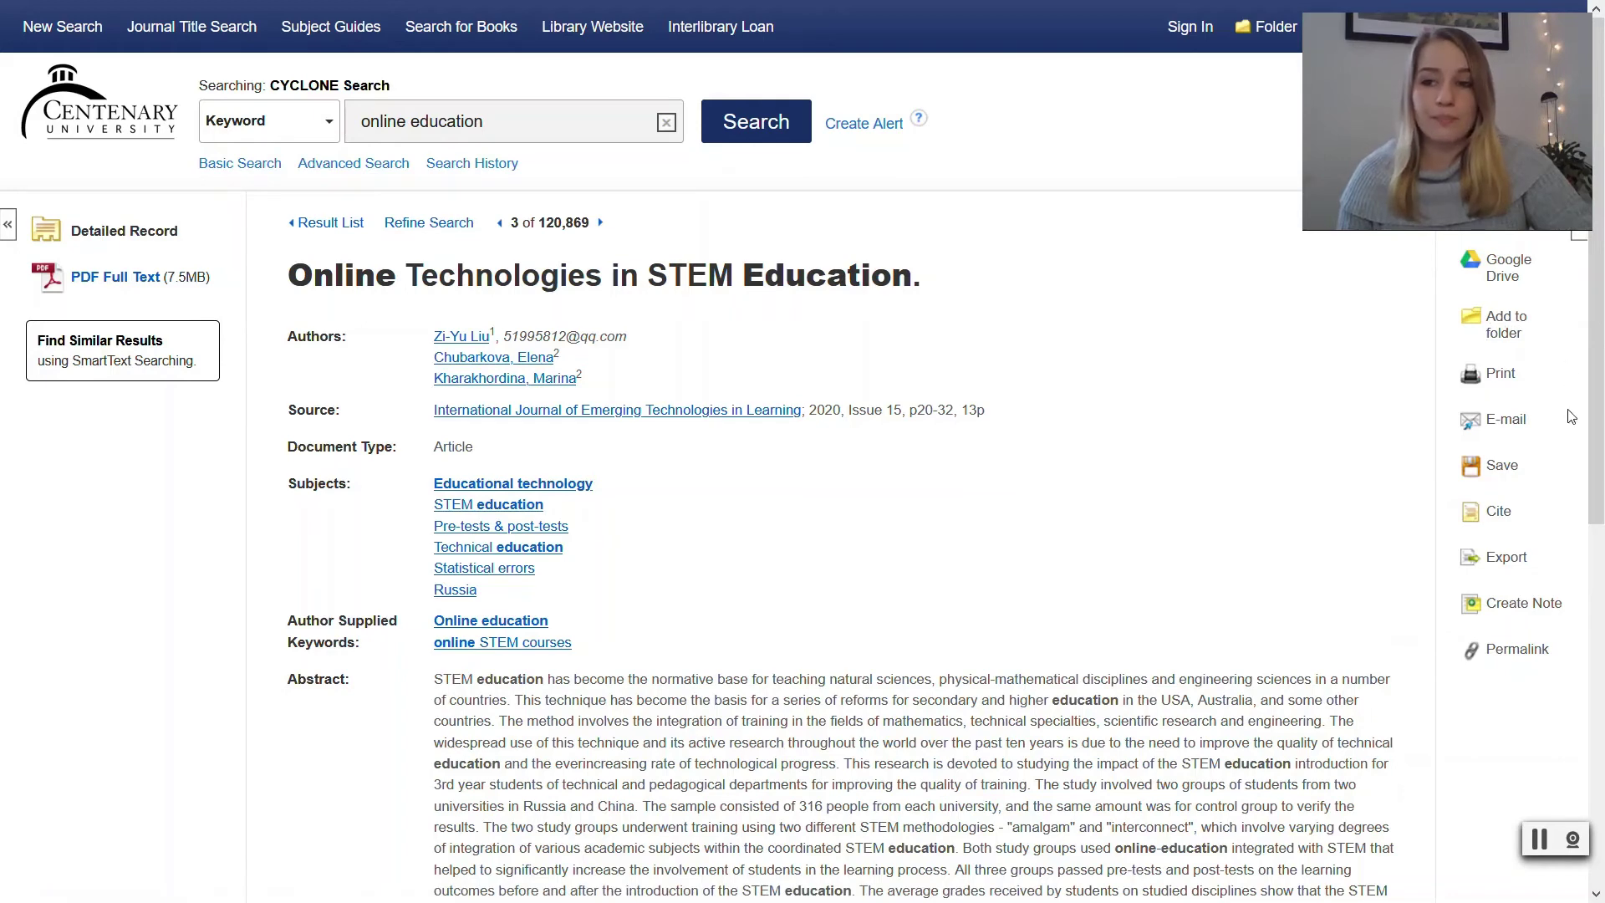
left_click(1508, 421)
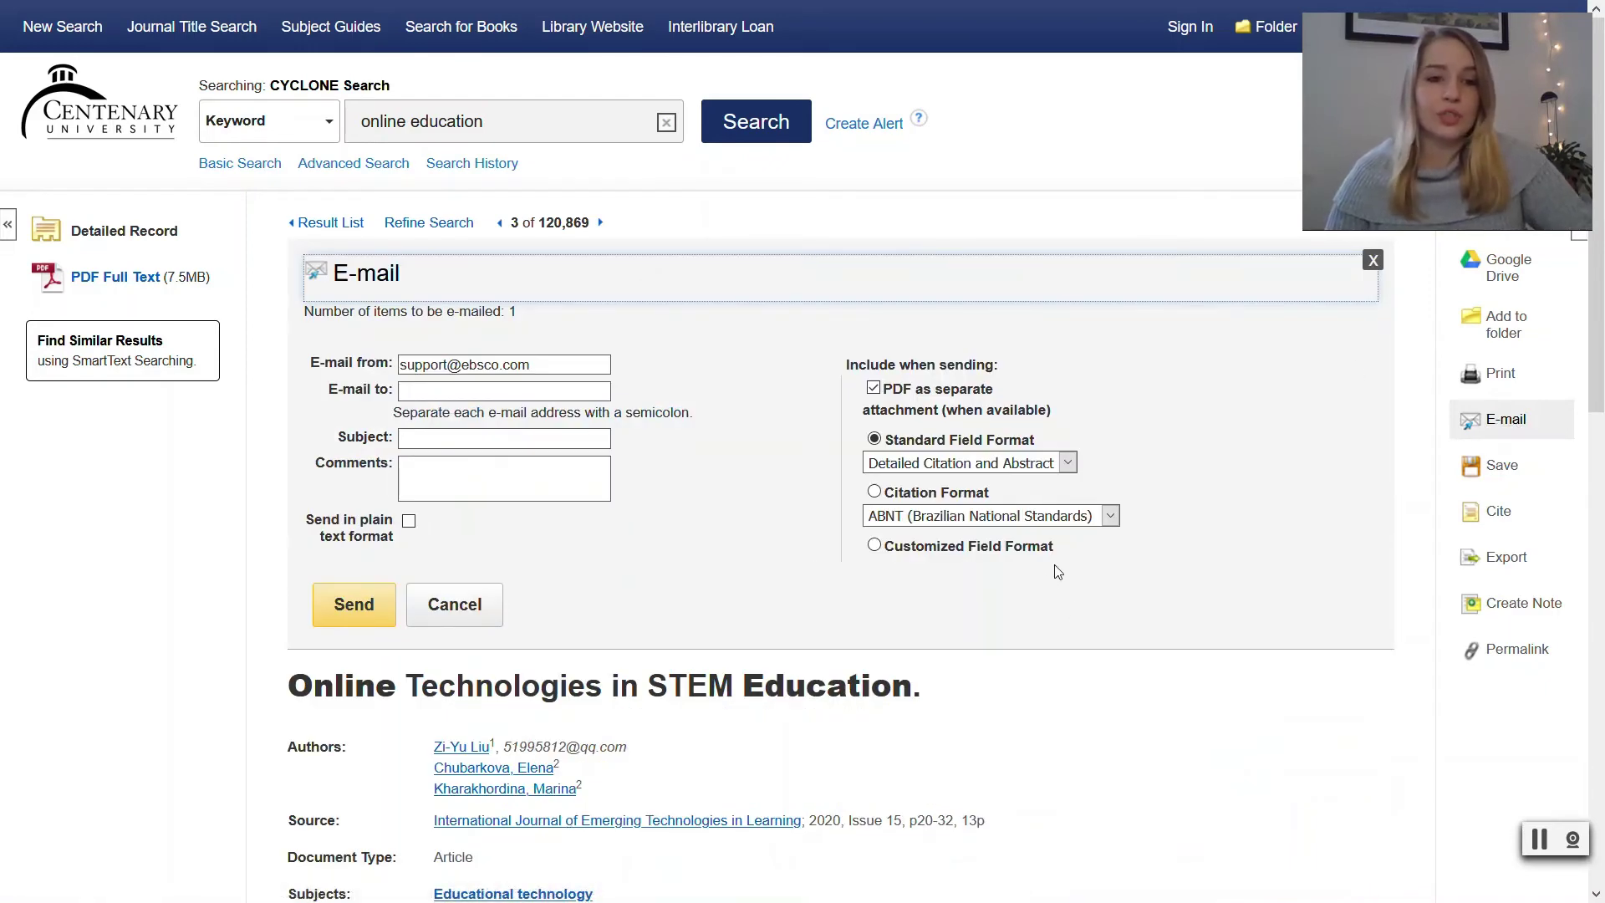
left_click(509, 392)
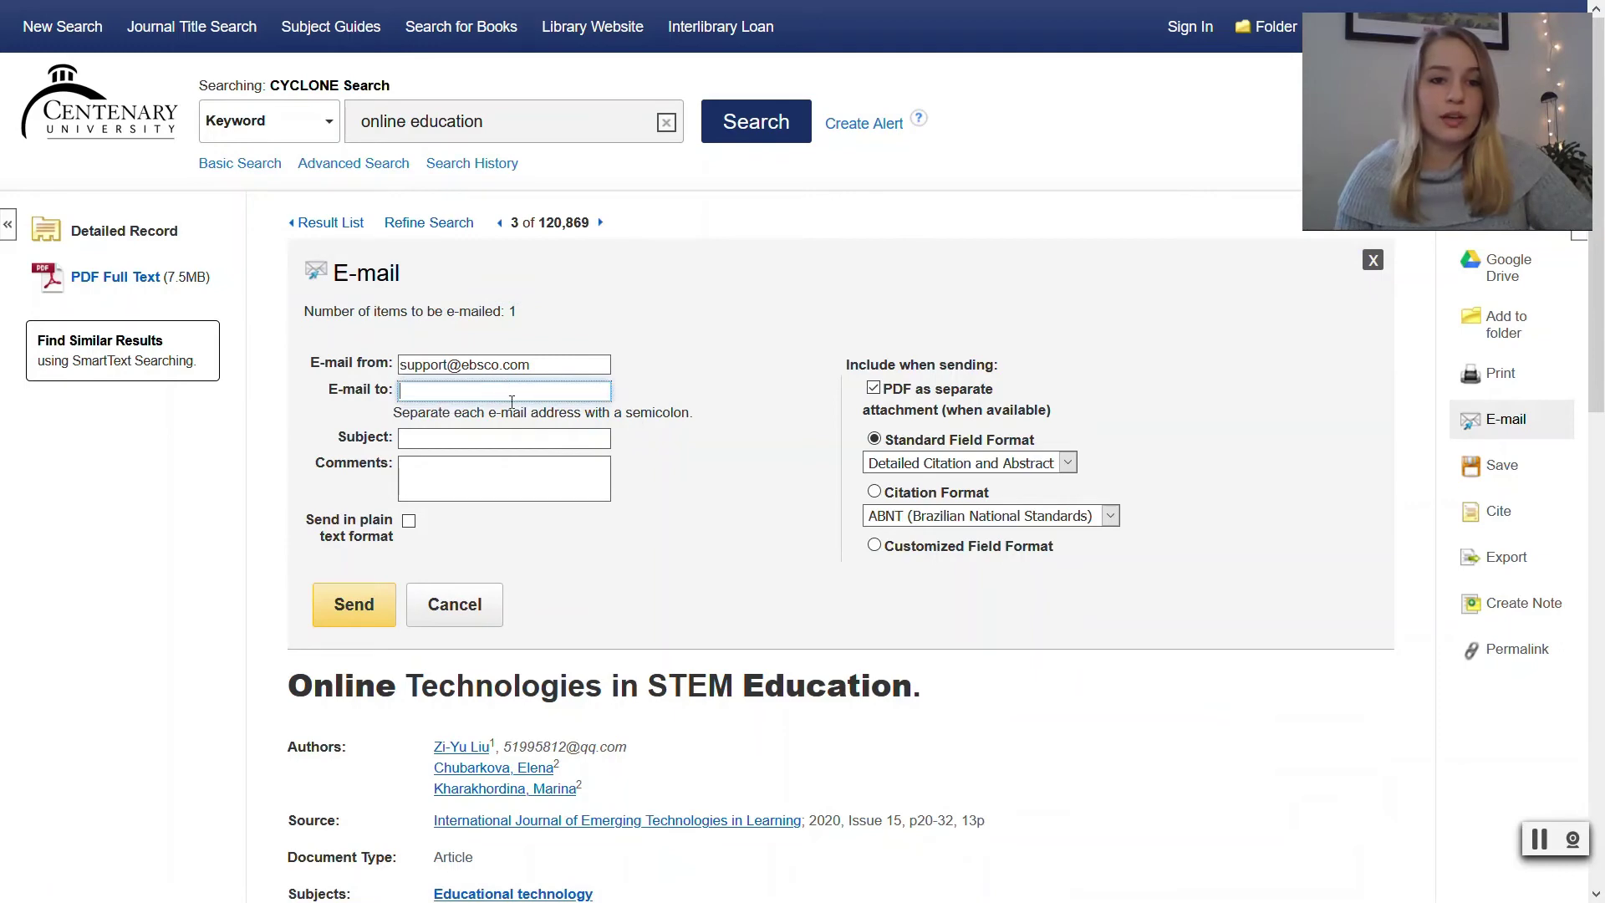
left_click(539, 438)
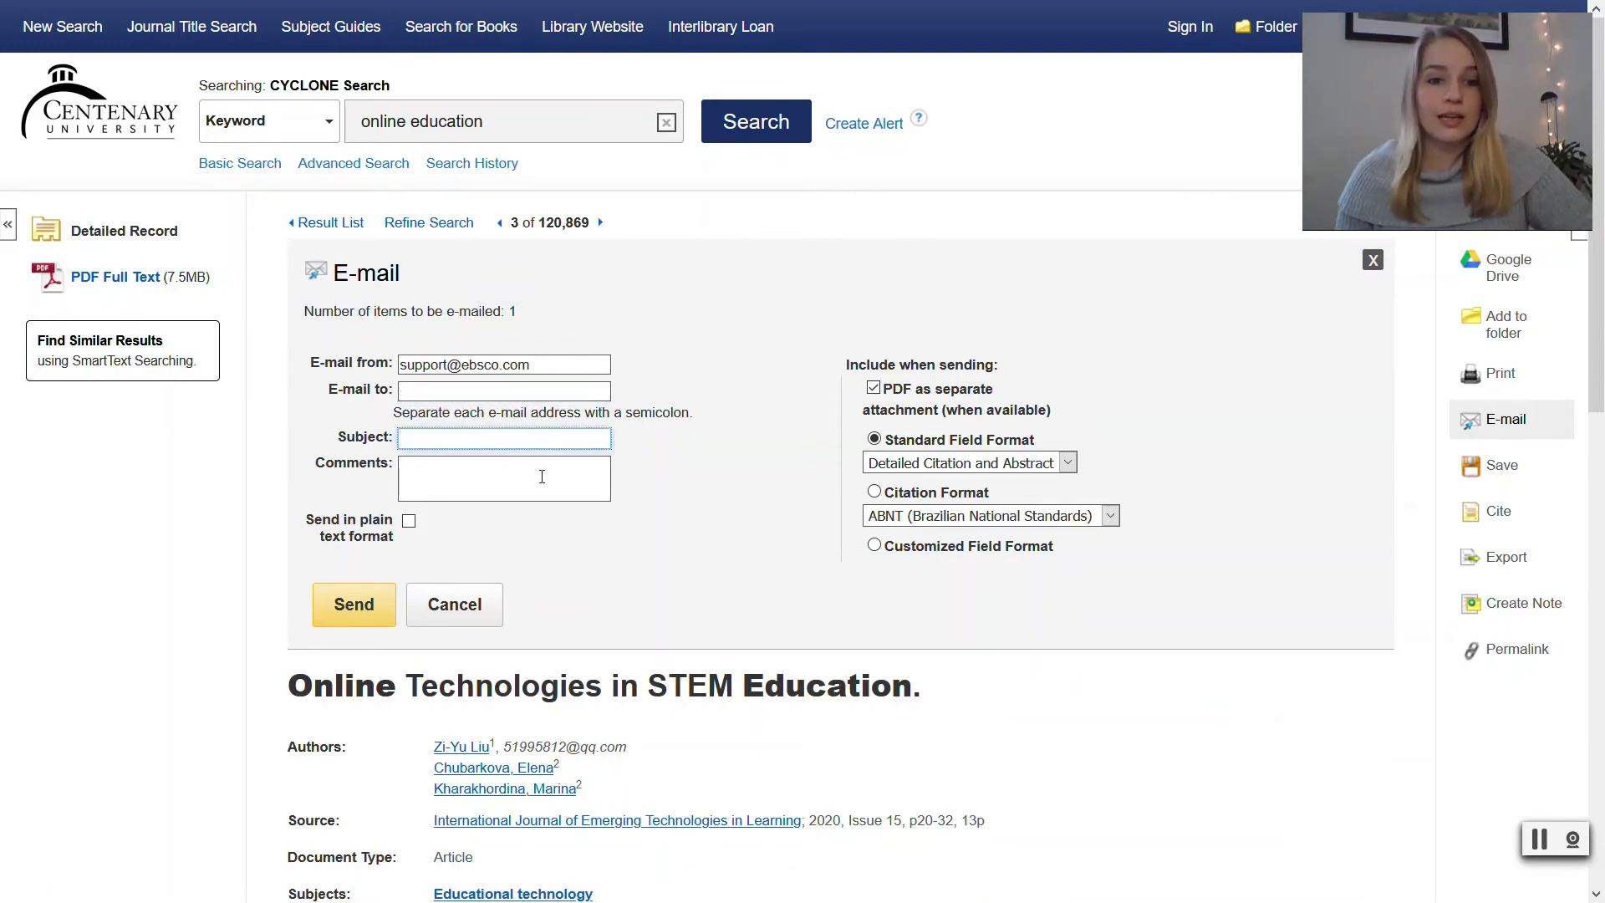
left_click(542, 477)
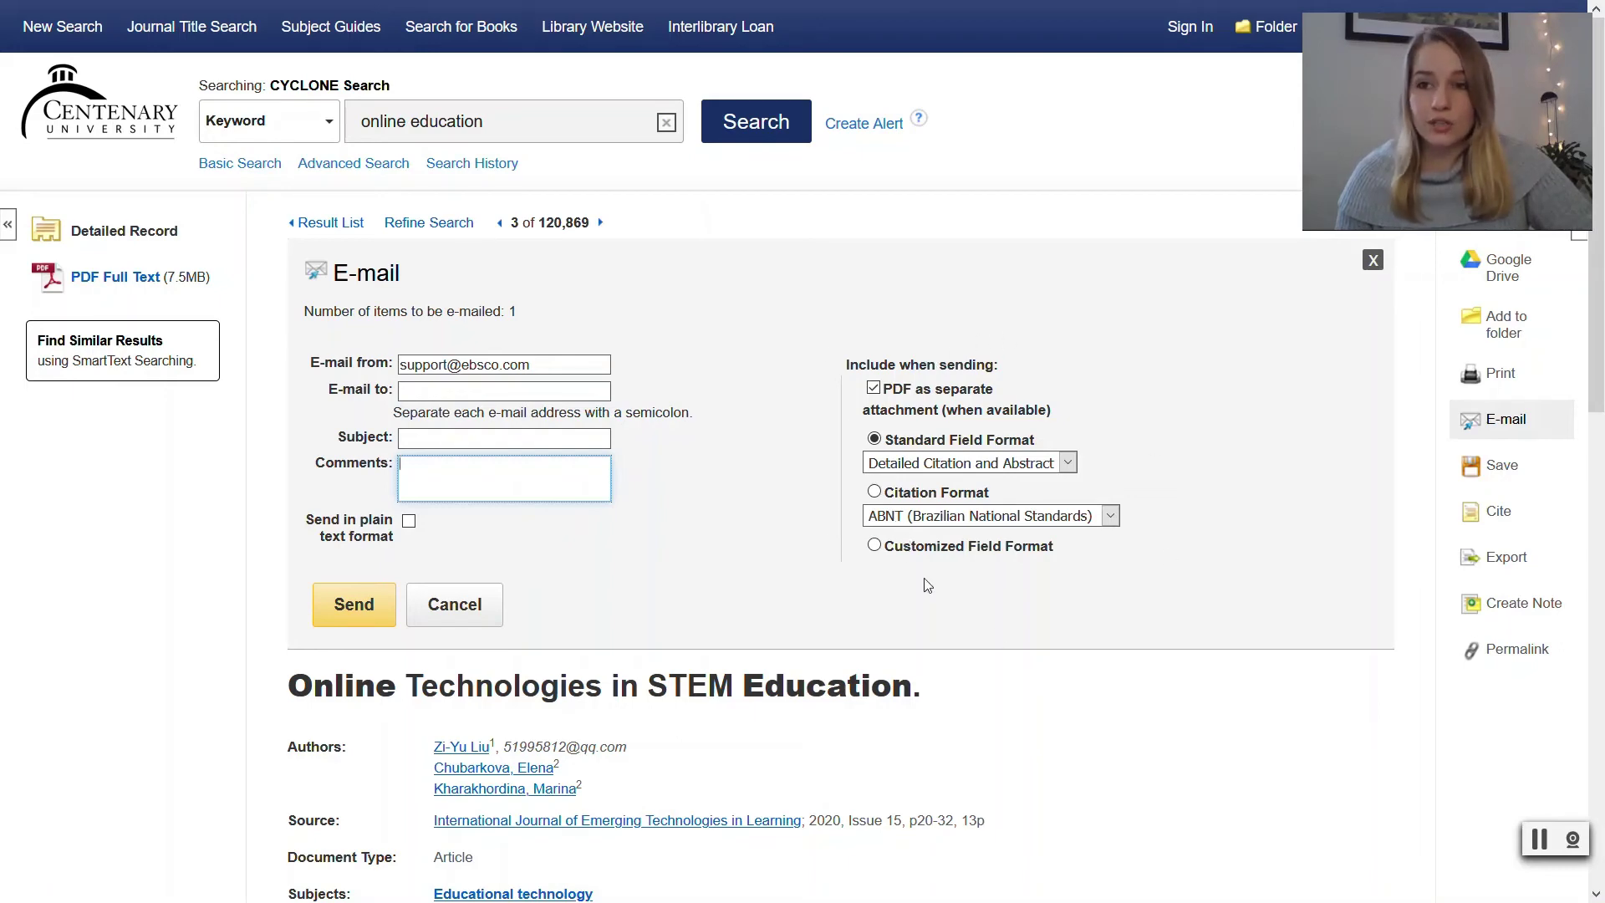
left_click(874, 389)
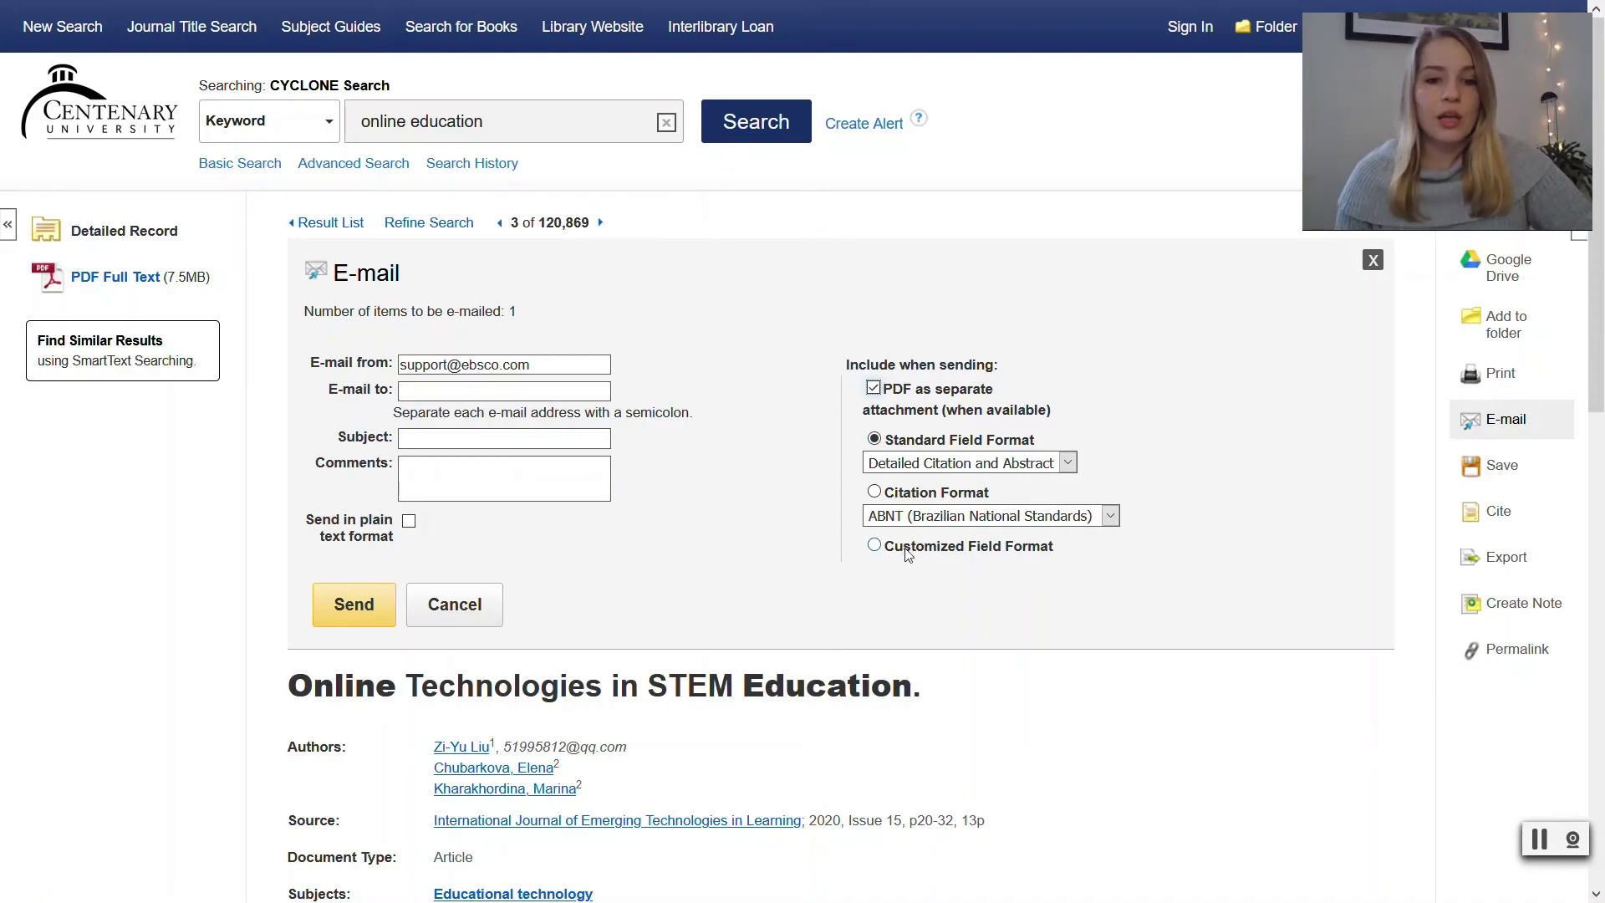
scroll(908, 542, "down", 8)
scroll(908, 541, "down", 3)
scroll(907, 544, "up", 11)
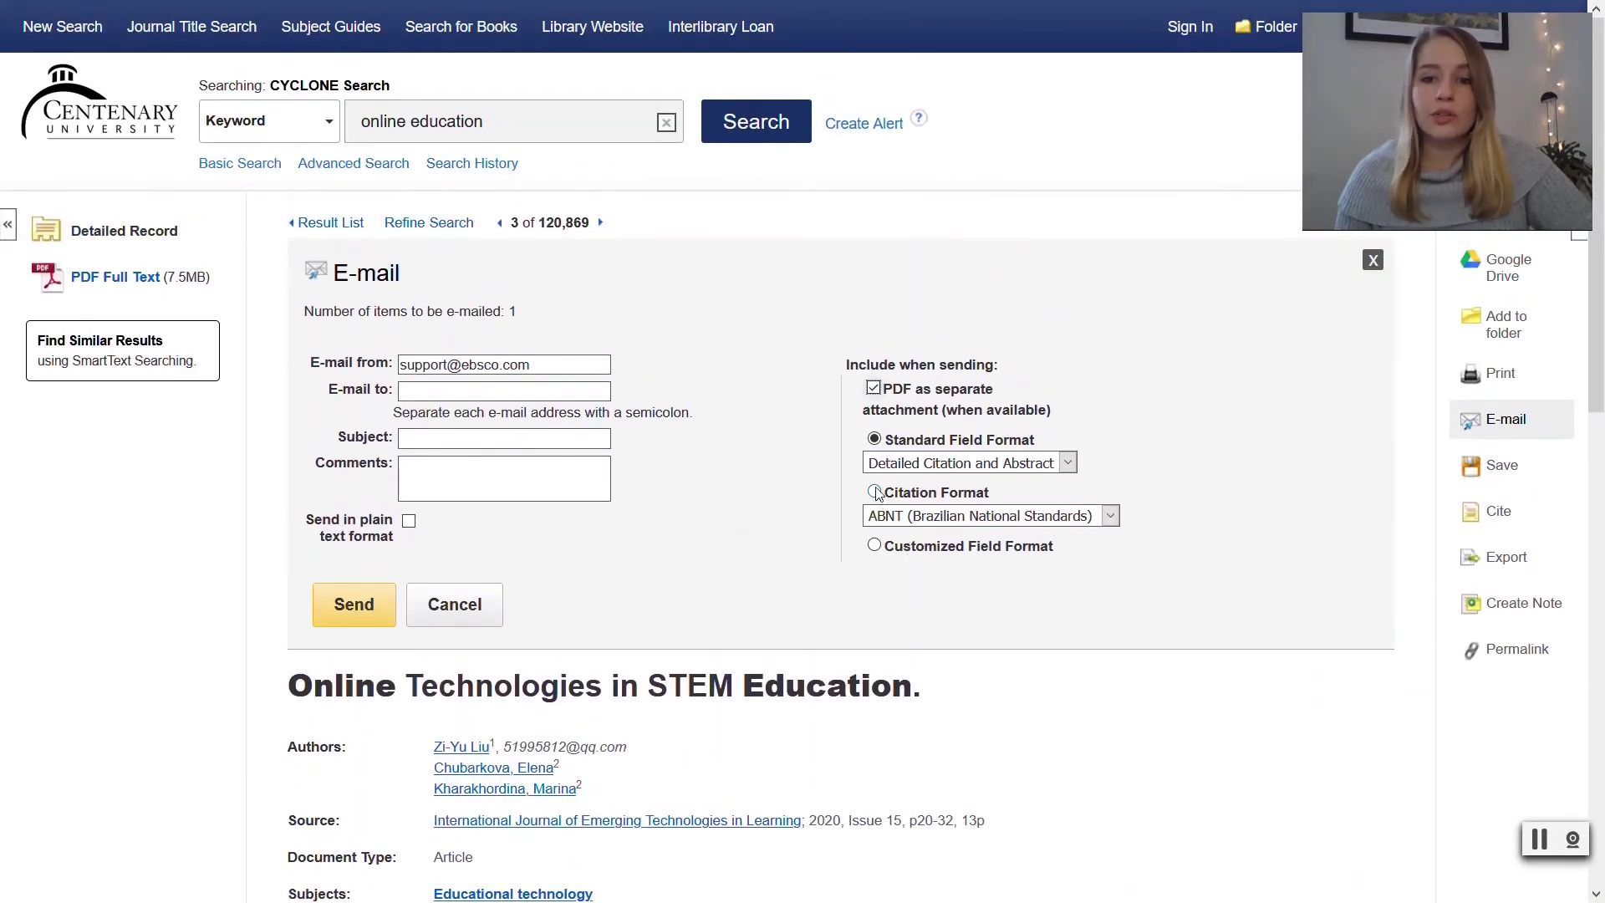
Have the e-mail include the article's citation in APA (American Psychological Assoc.) format instead of the standard field format
left_click(874, 493)
left_click(1110, 516)
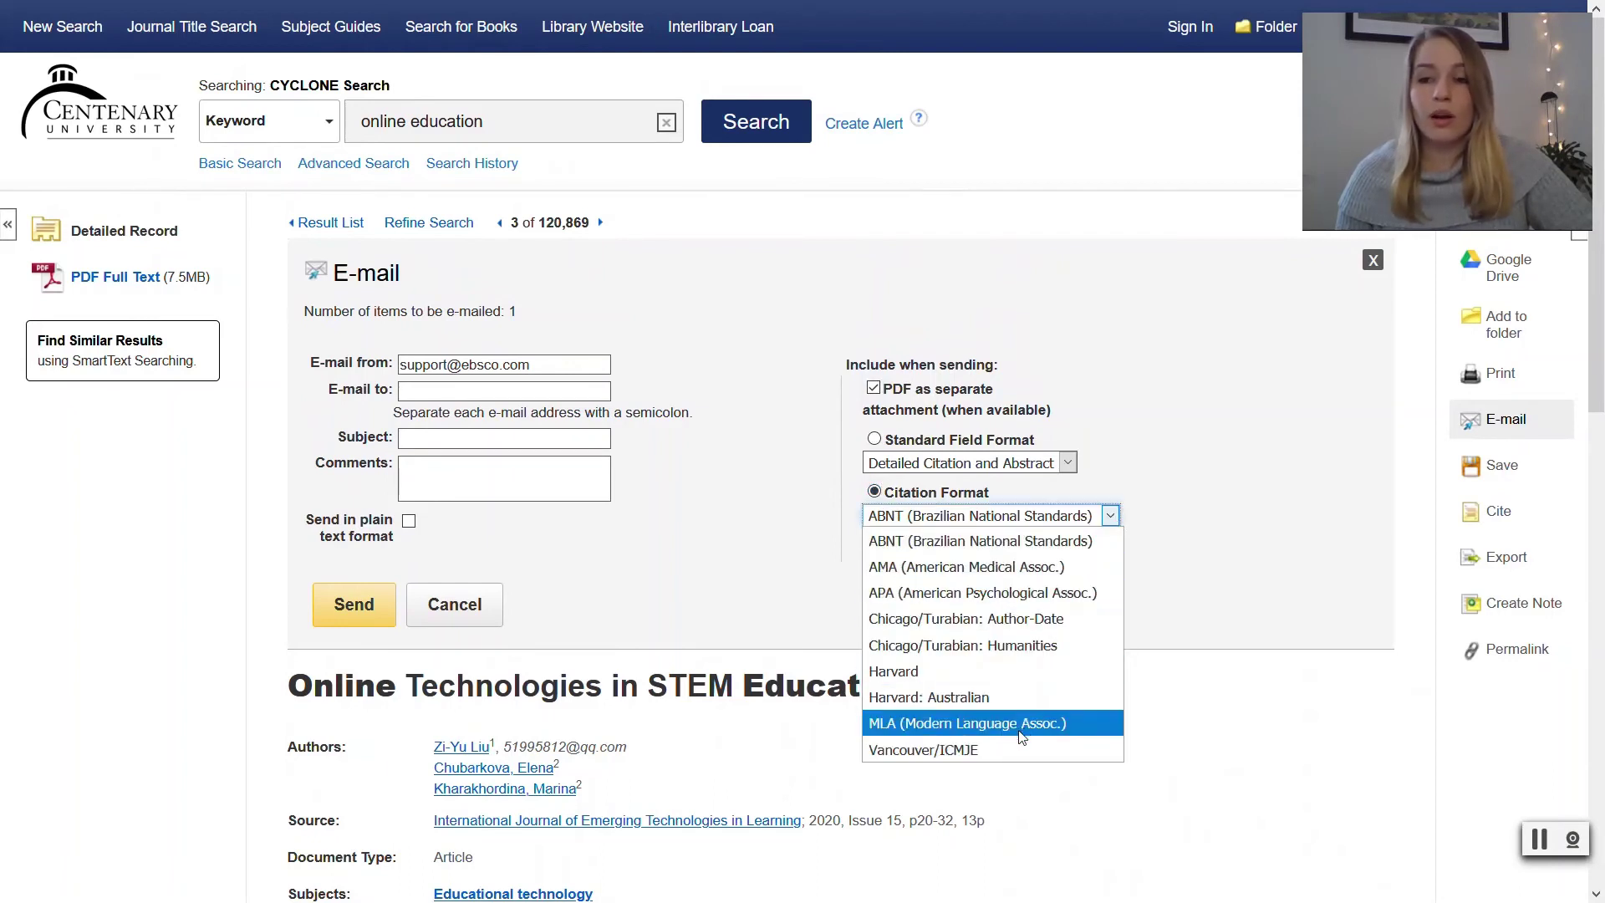
left_click(1003, 599)
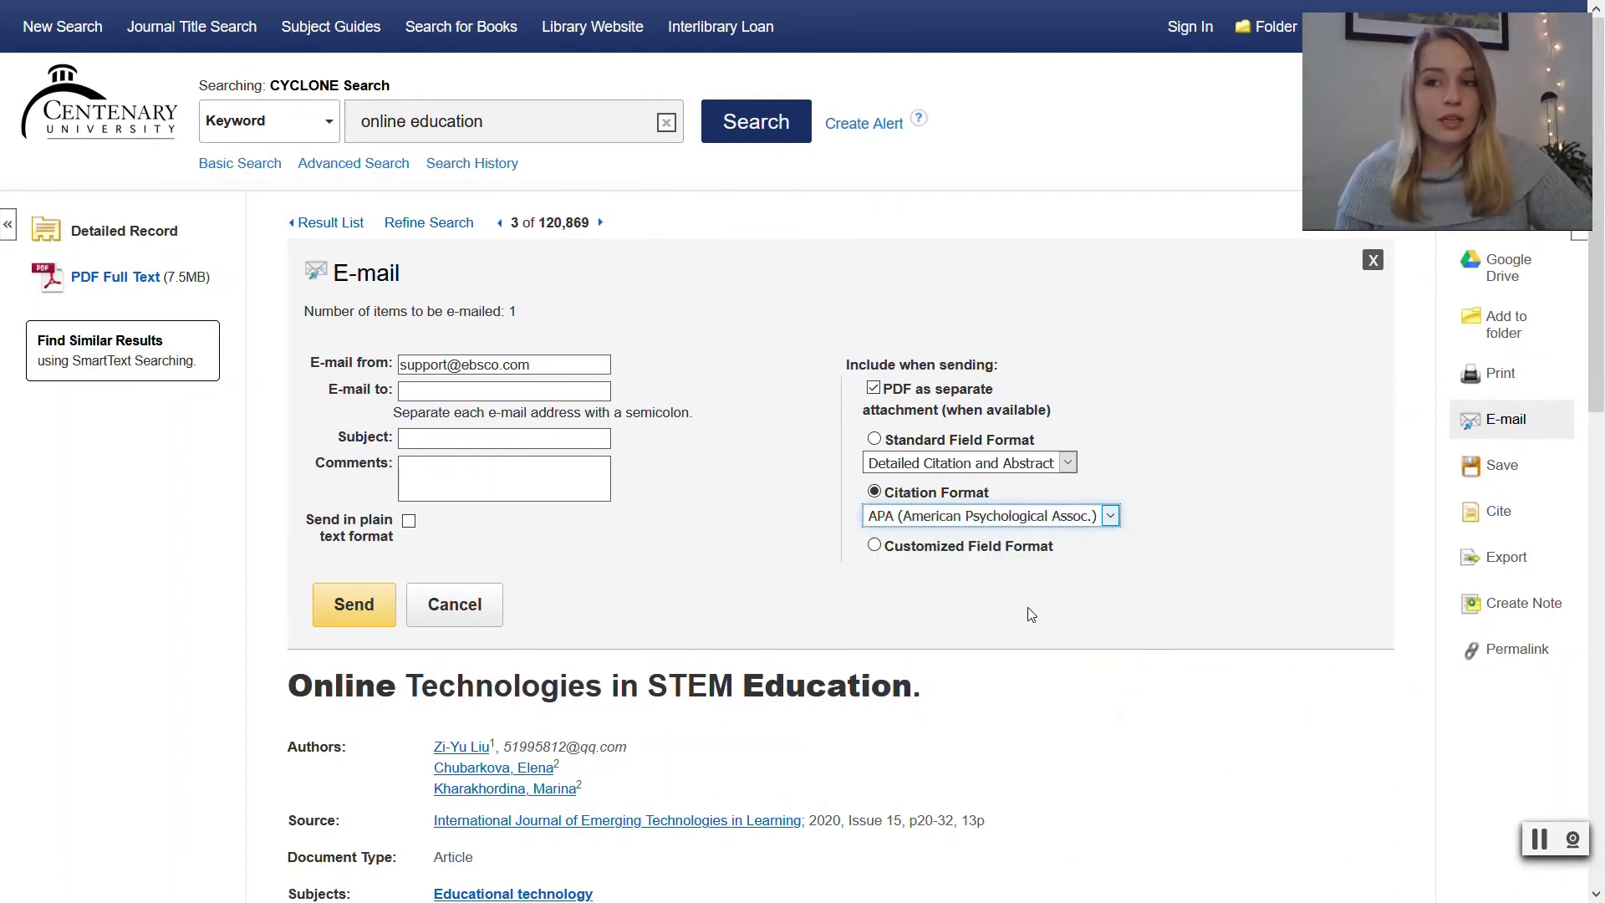
left_click(873, 440)
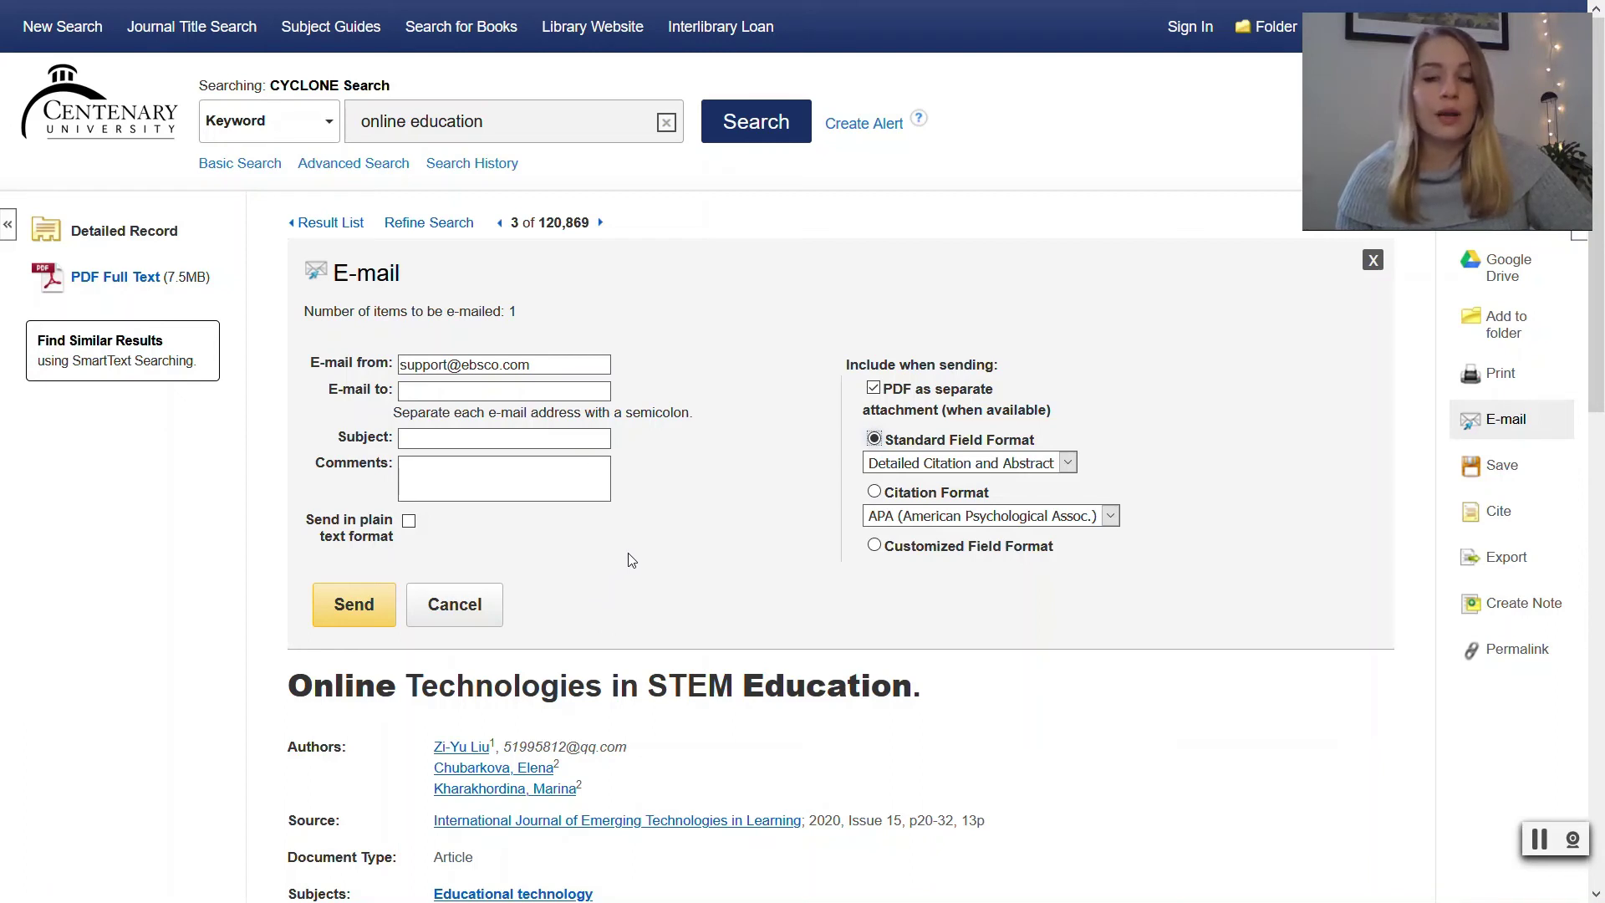
left_click(875, 494)
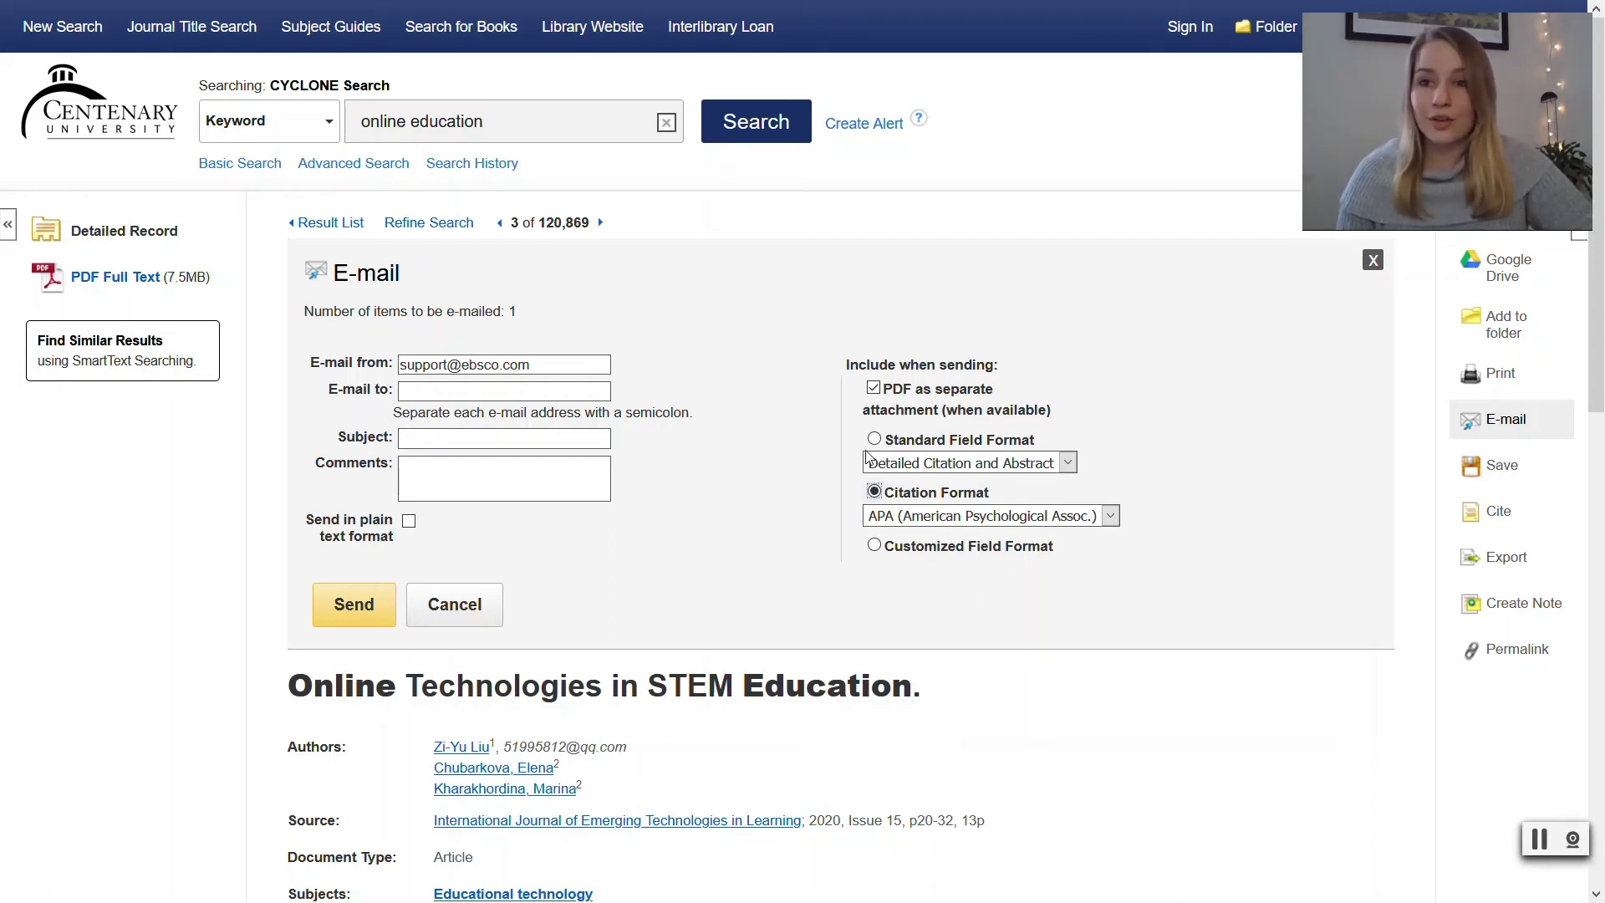
Enter the recipient's e-mail address and set the subject to "Saving Researching"
left_click(439, 392)
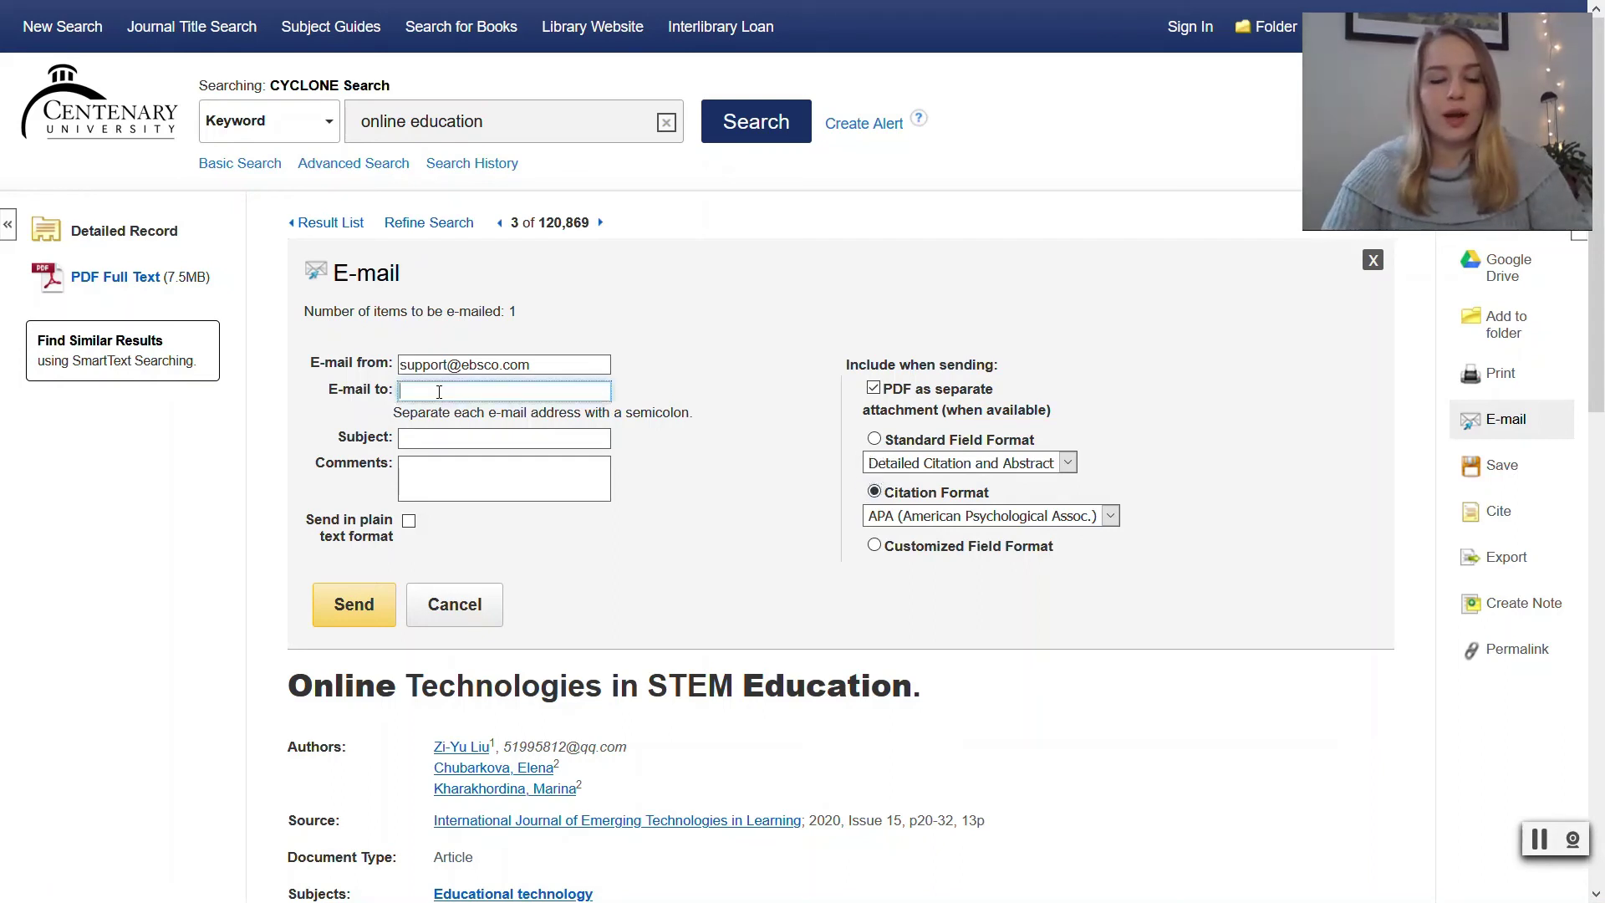
type("test@")
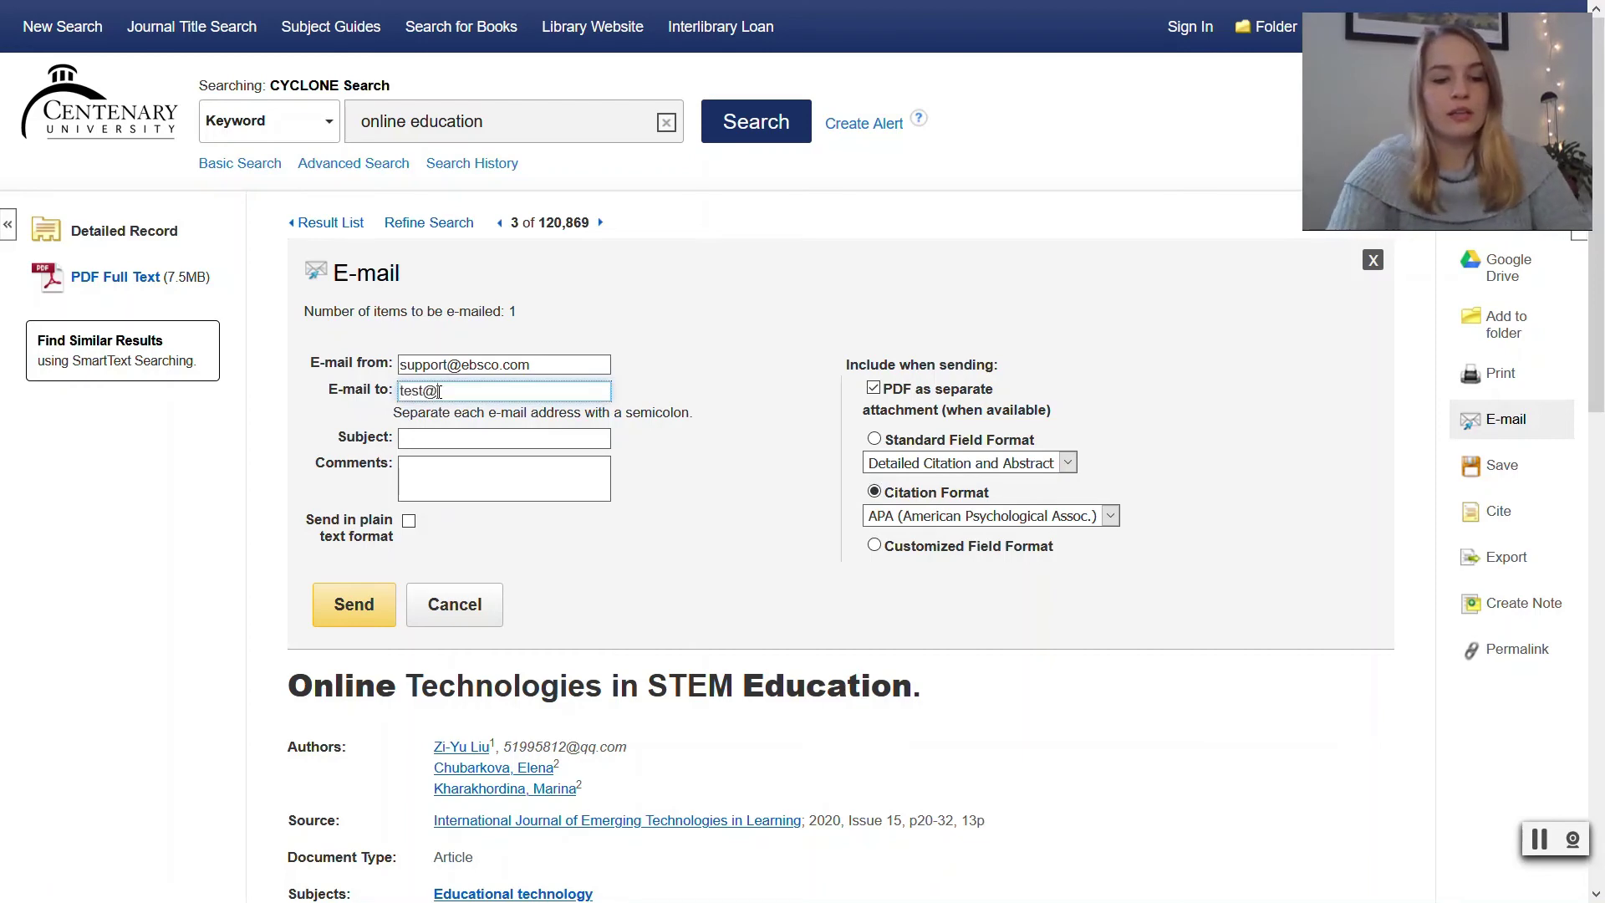
type("email.com")
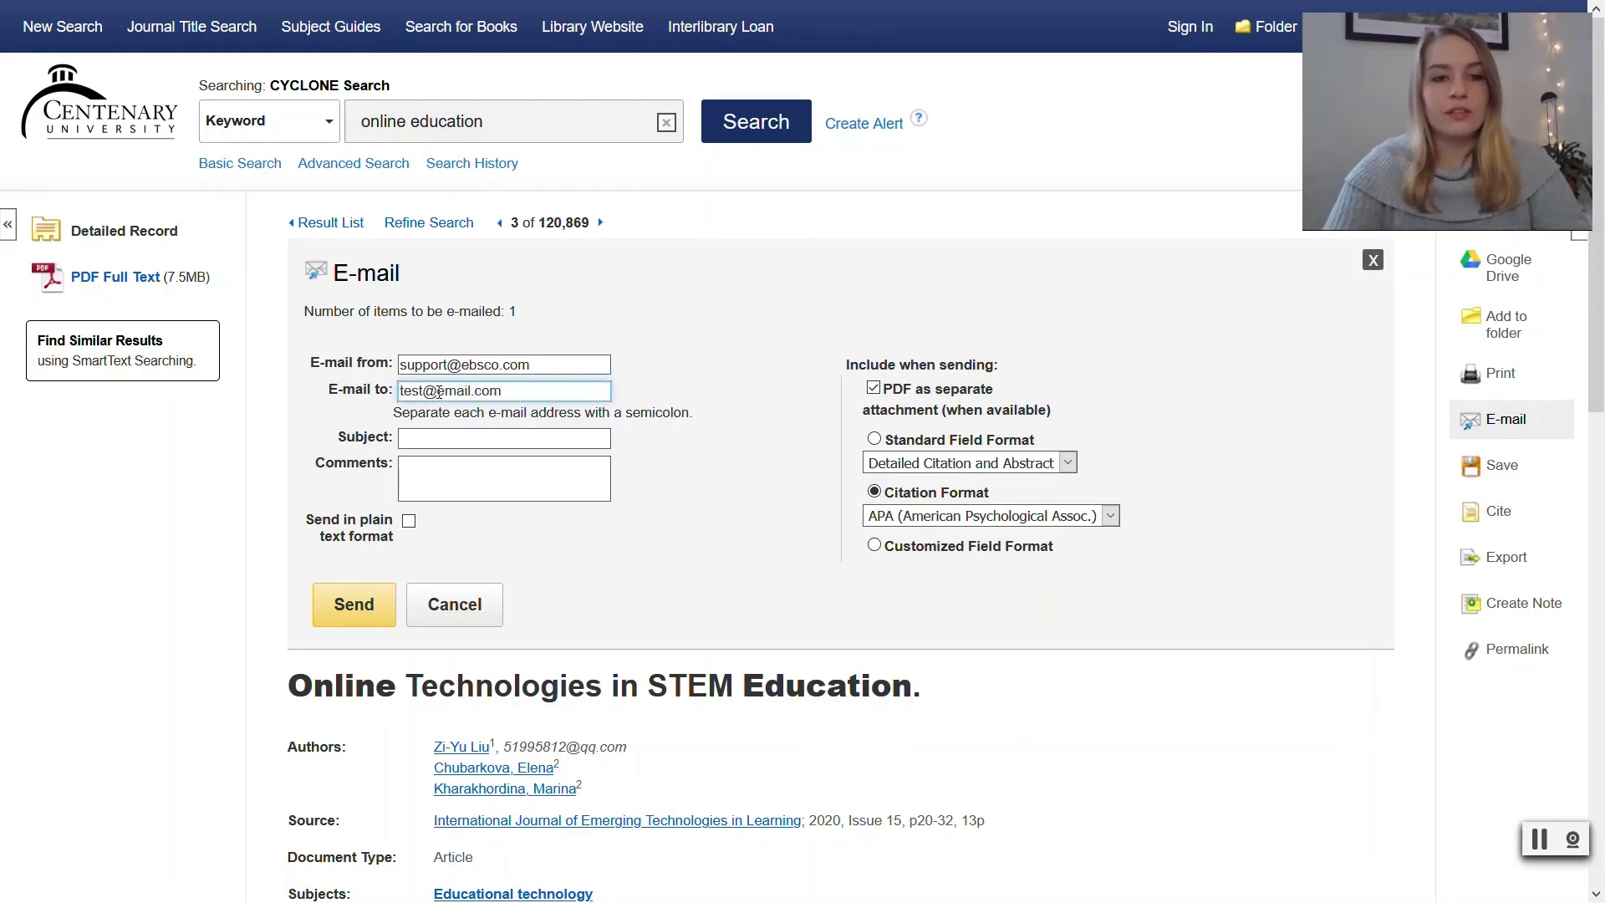
left_click(464, 440)
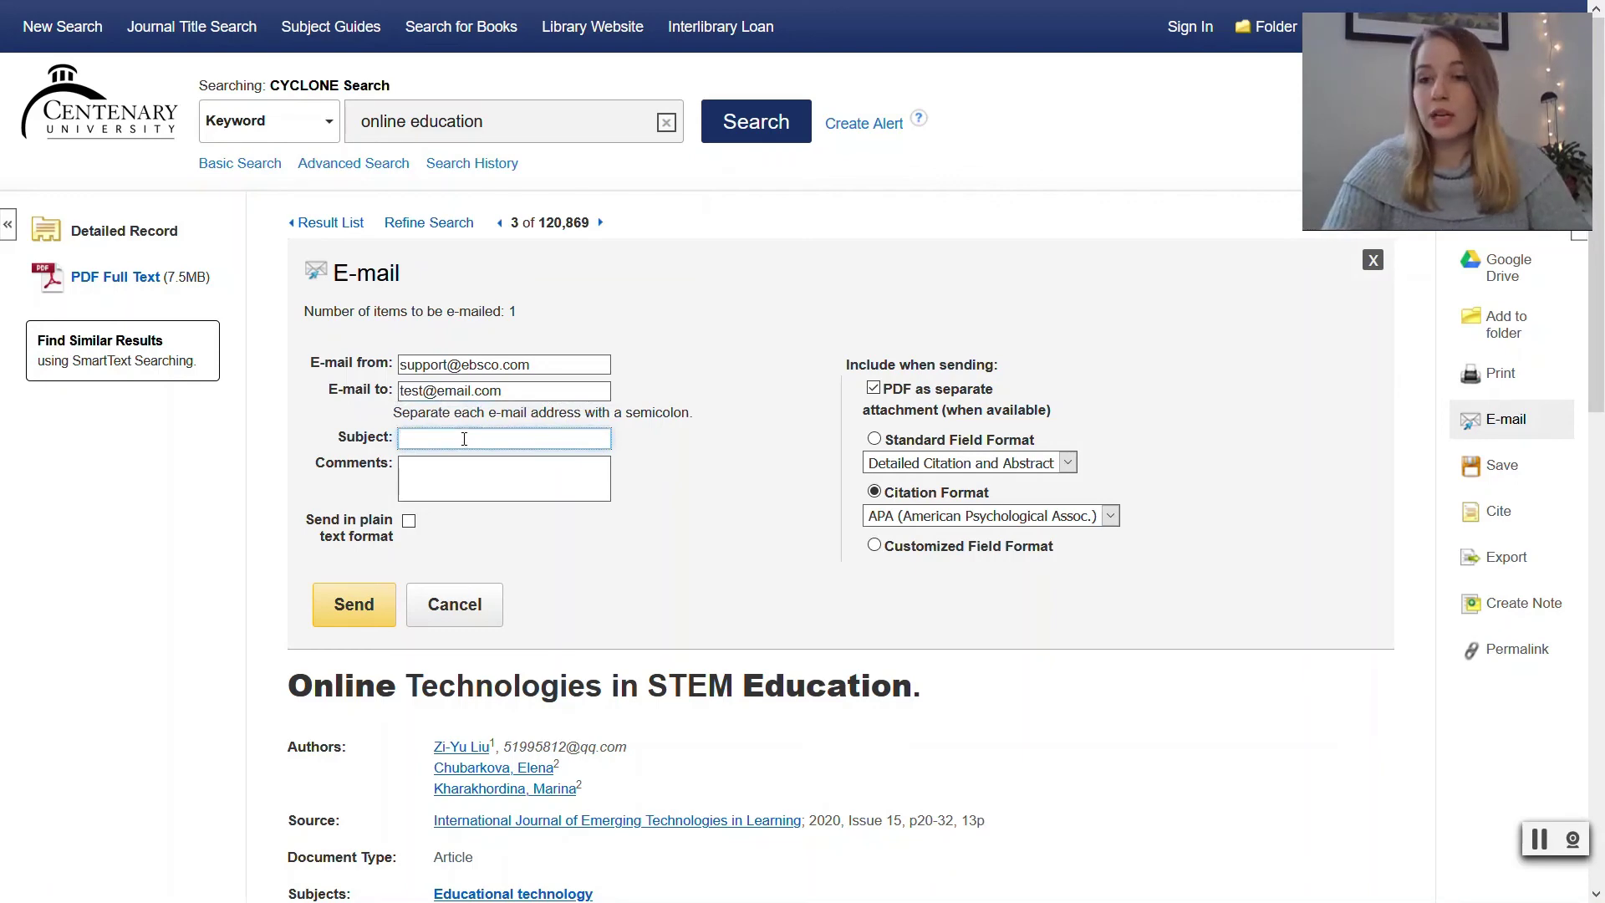
type("Saving ")
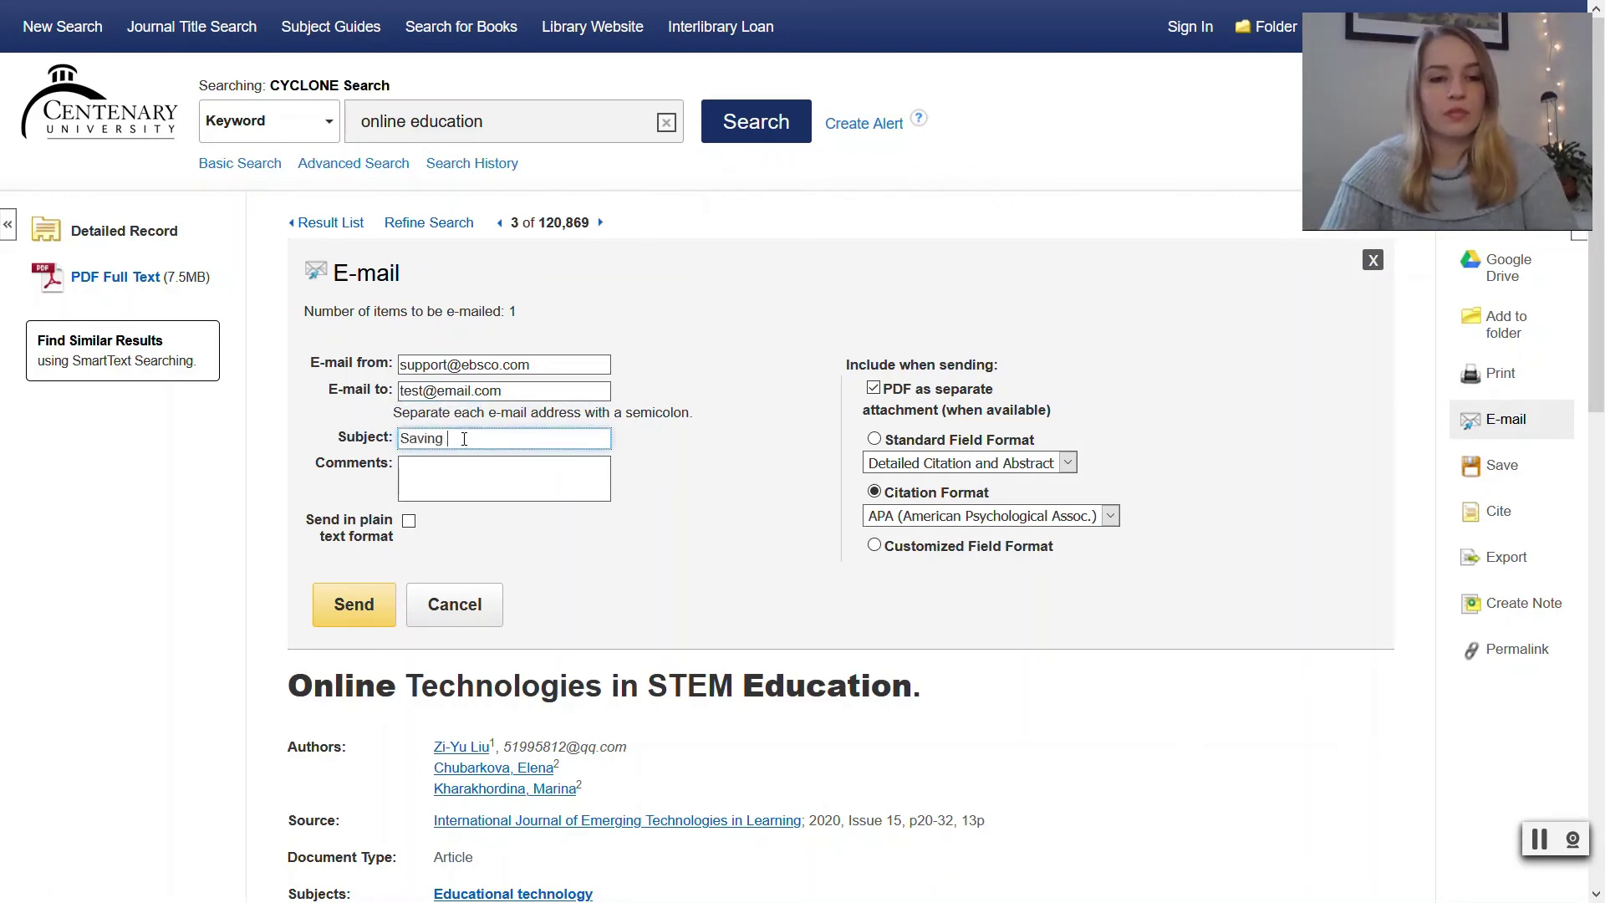
type("Researching")
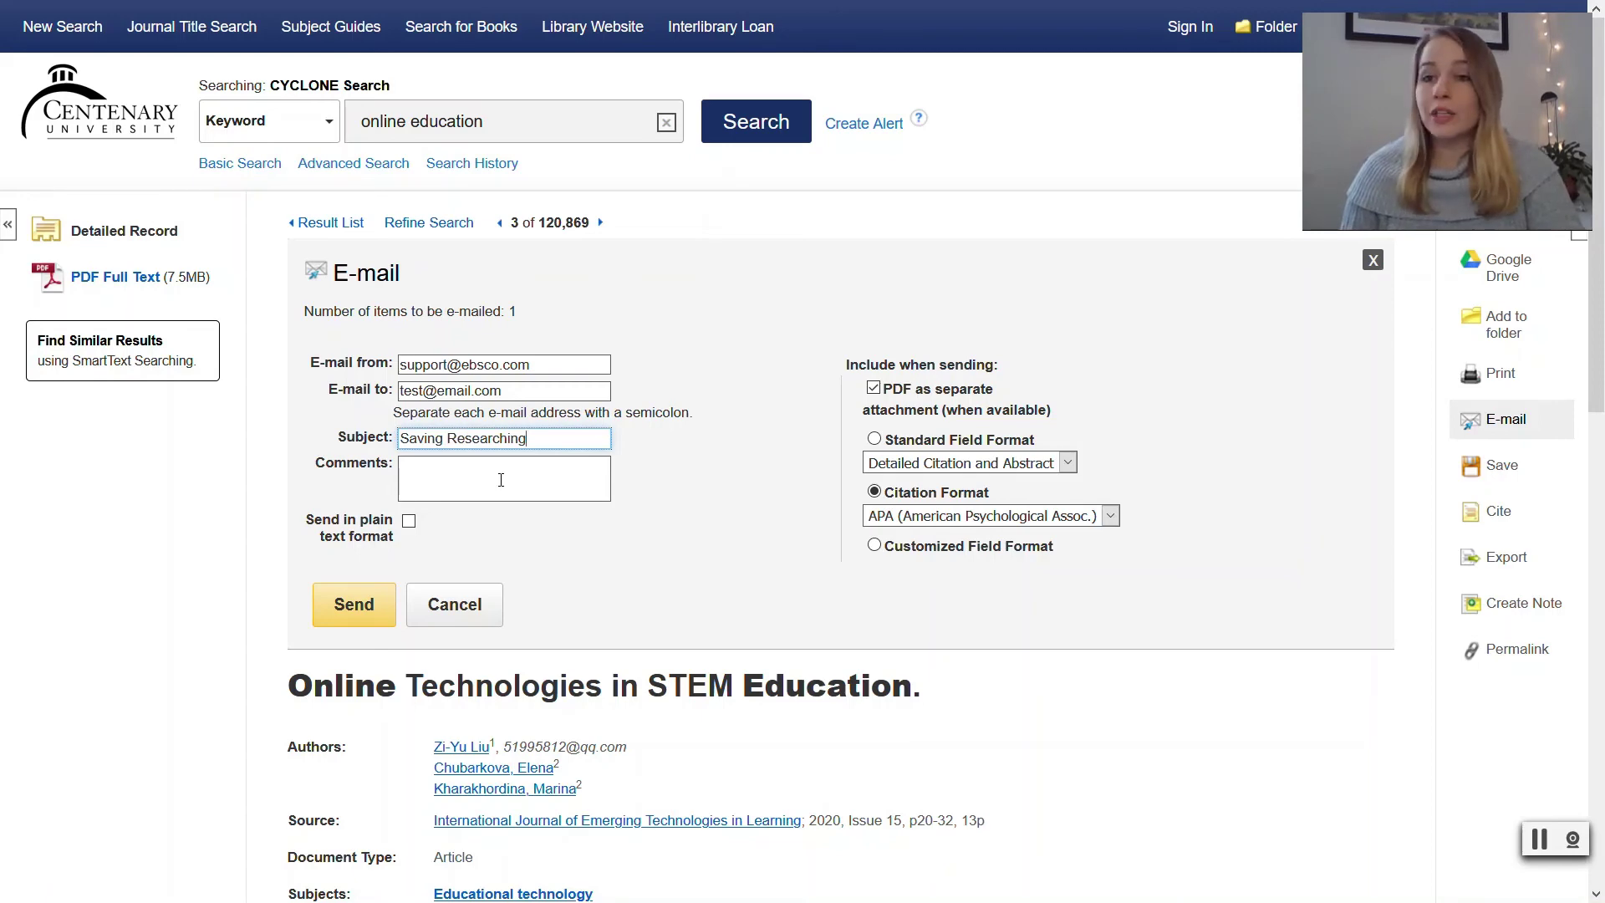
Add the comment "Workshop article" and send the e-mail
left_click(500, 480)
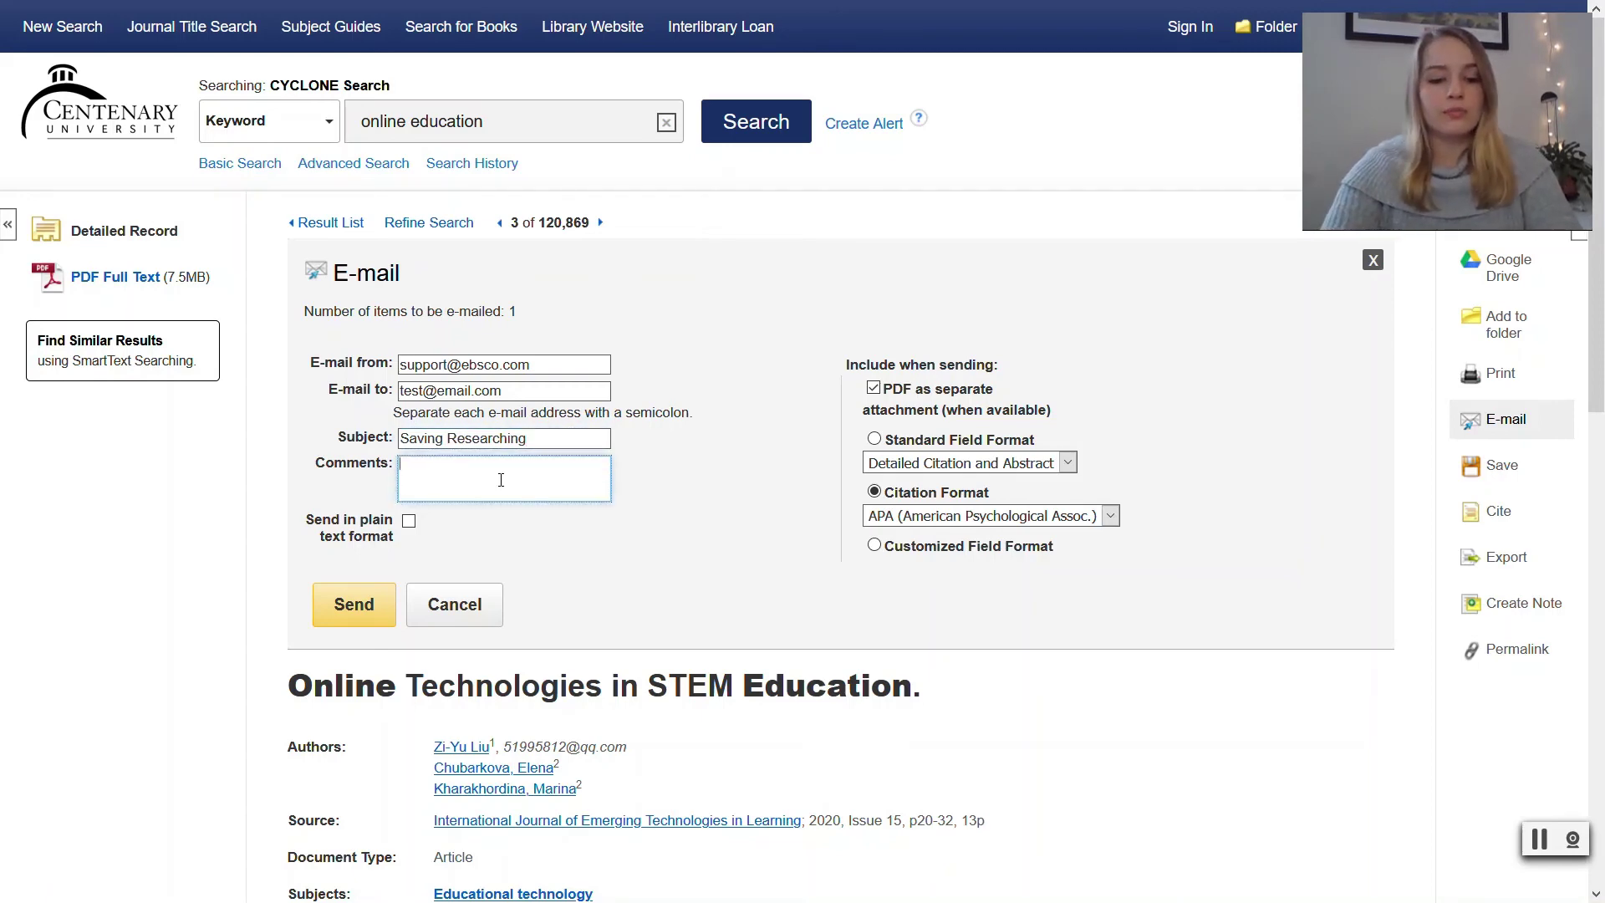
type("Worksho")
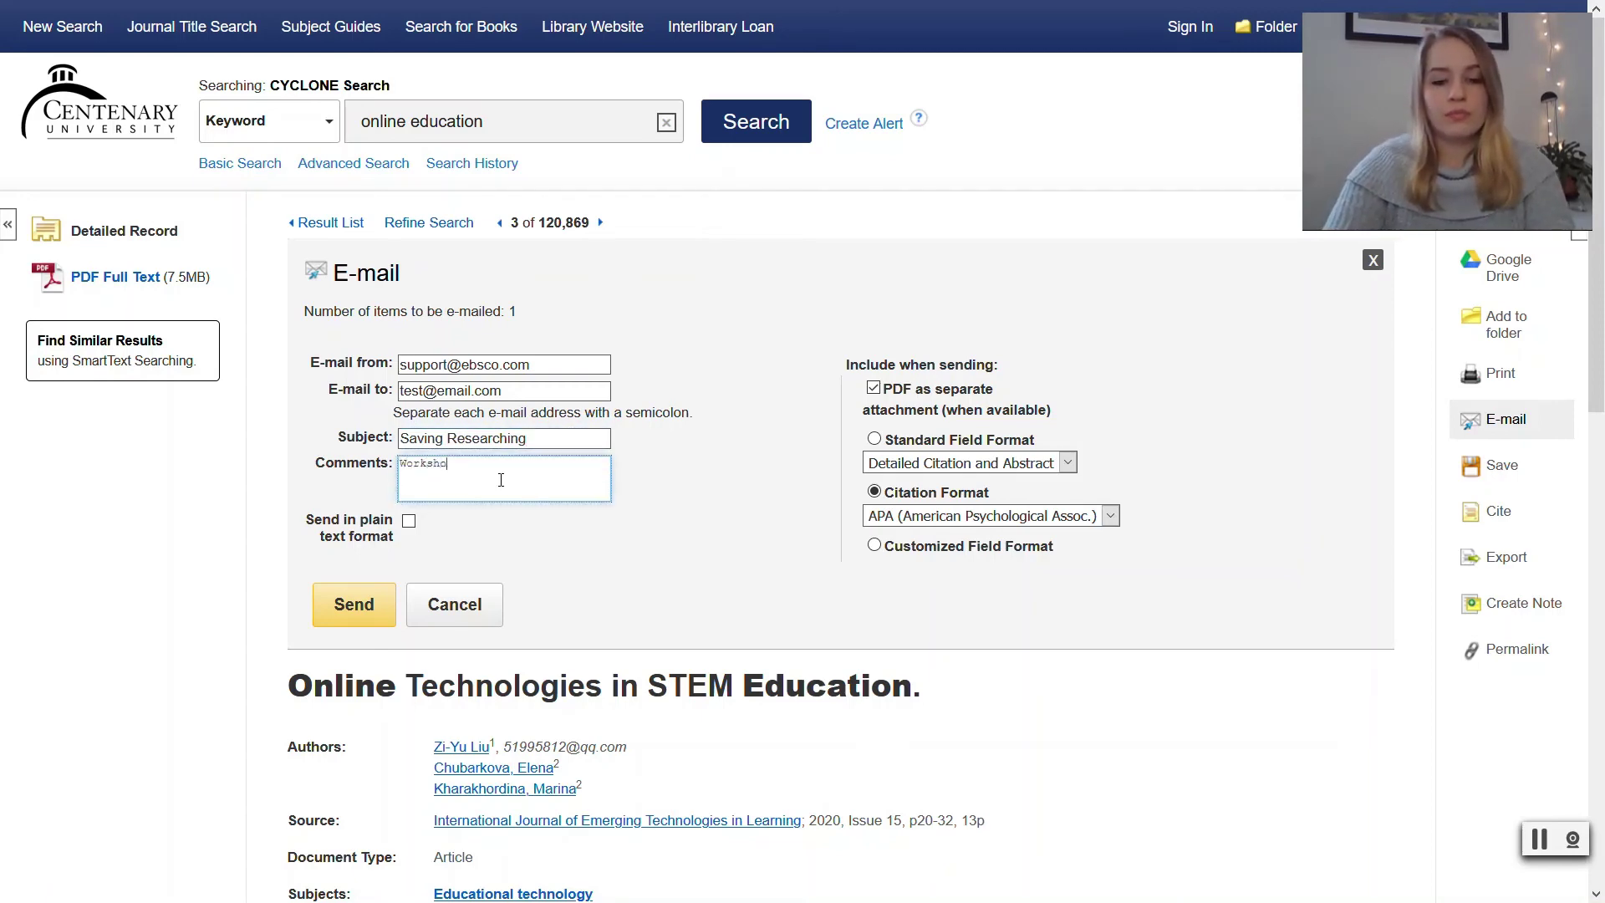
type("p artile")
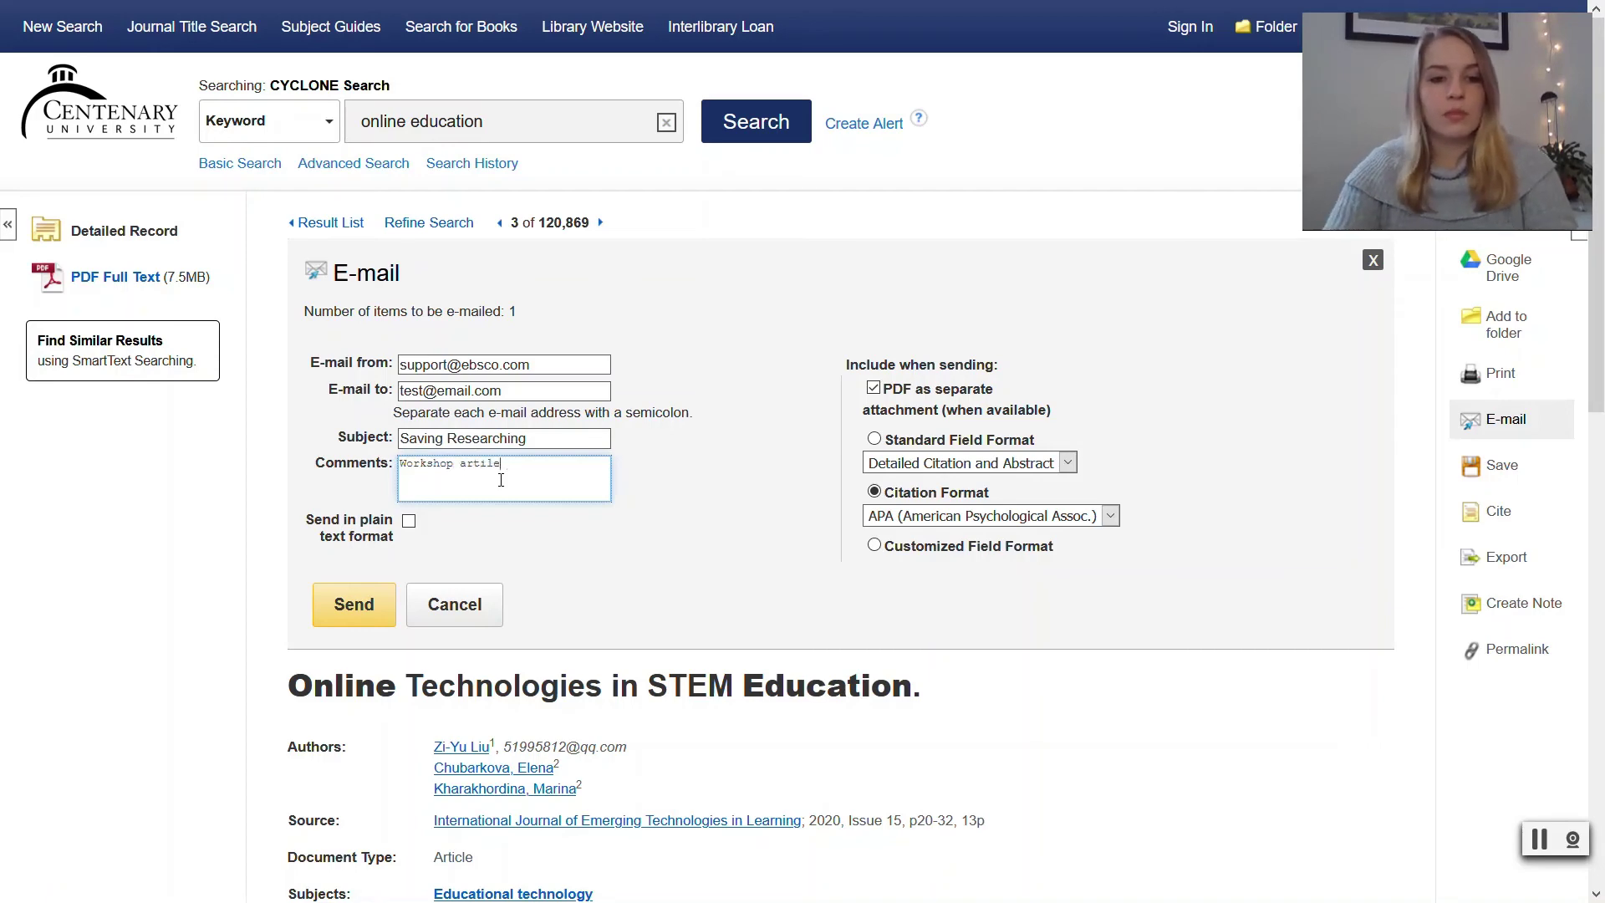
key("BackSpace")
key("BackSpace")
key("BackSpace")
type("icle")
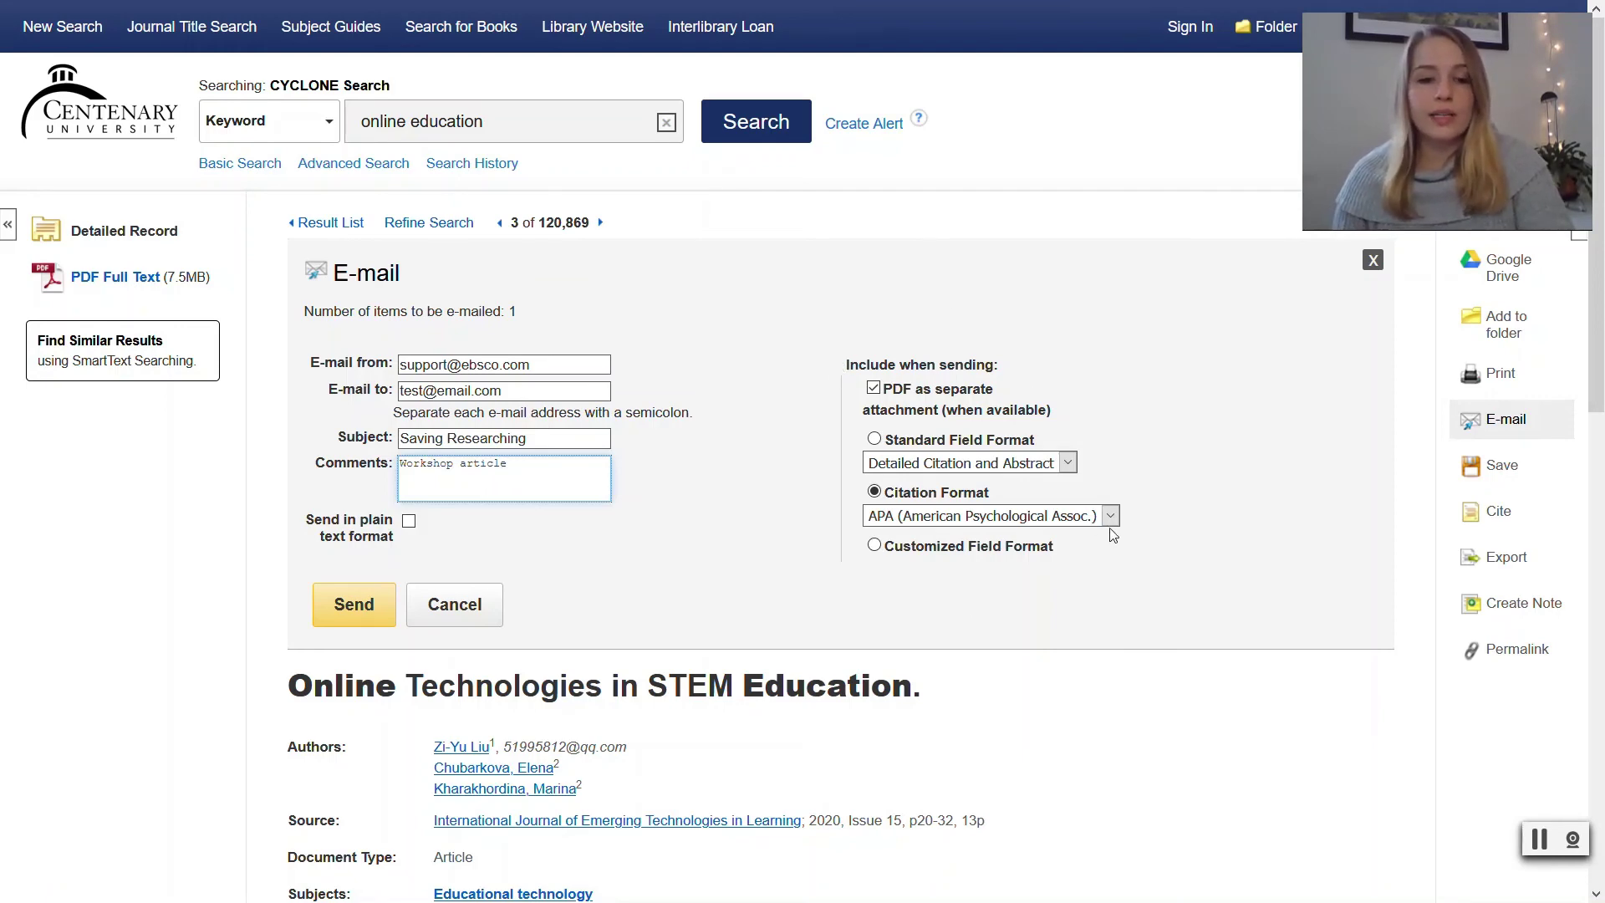
left_click(354, 616)
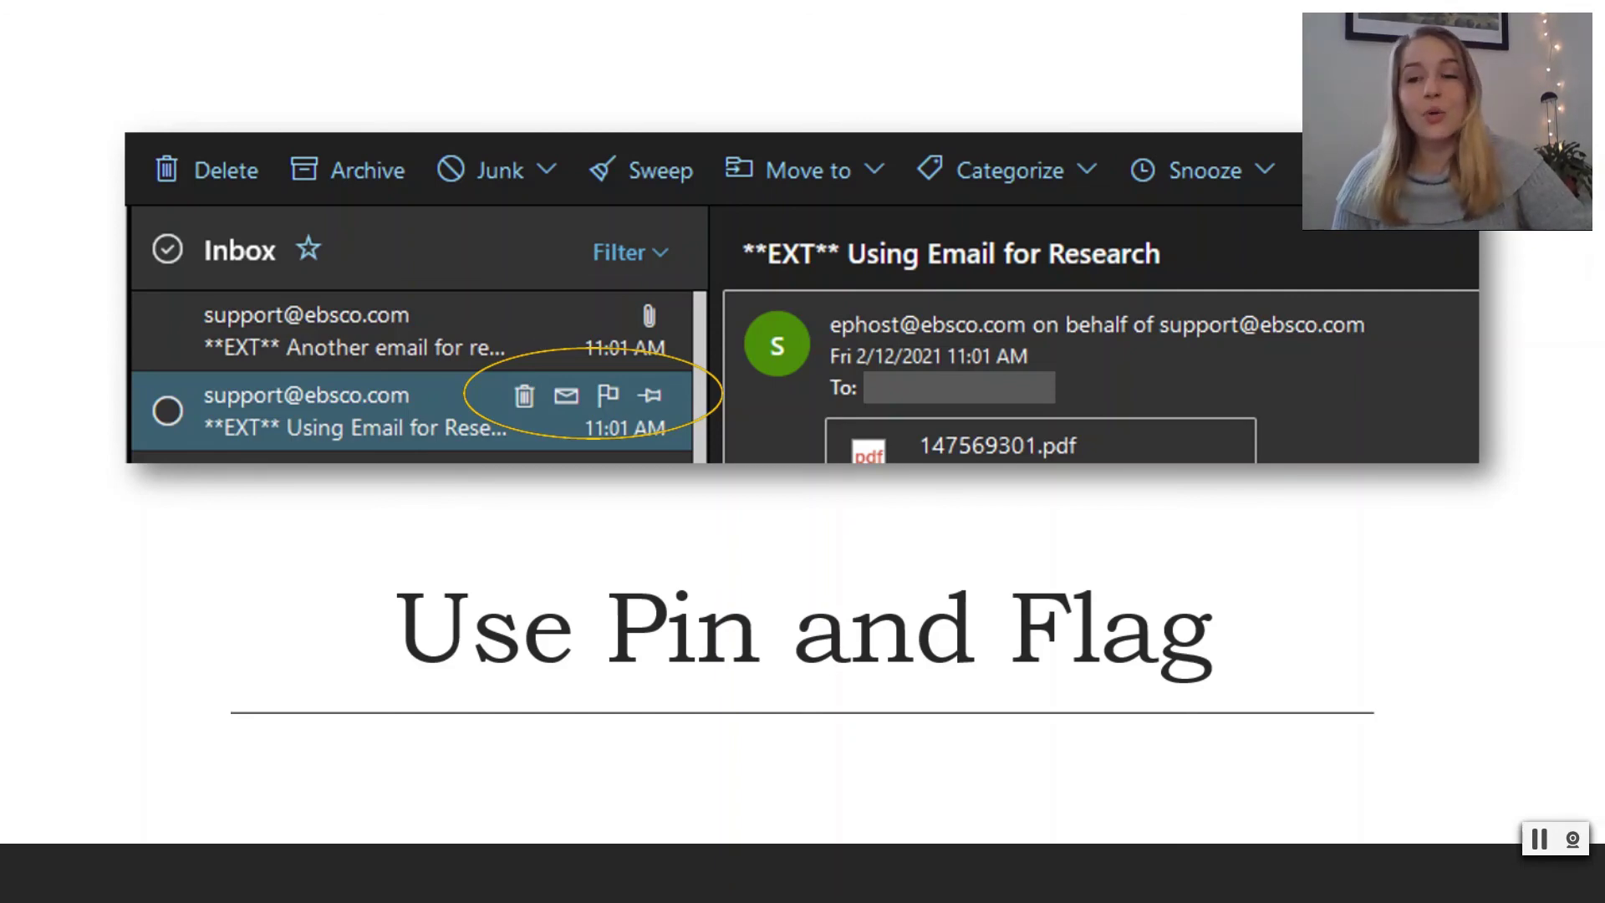
key("Right")
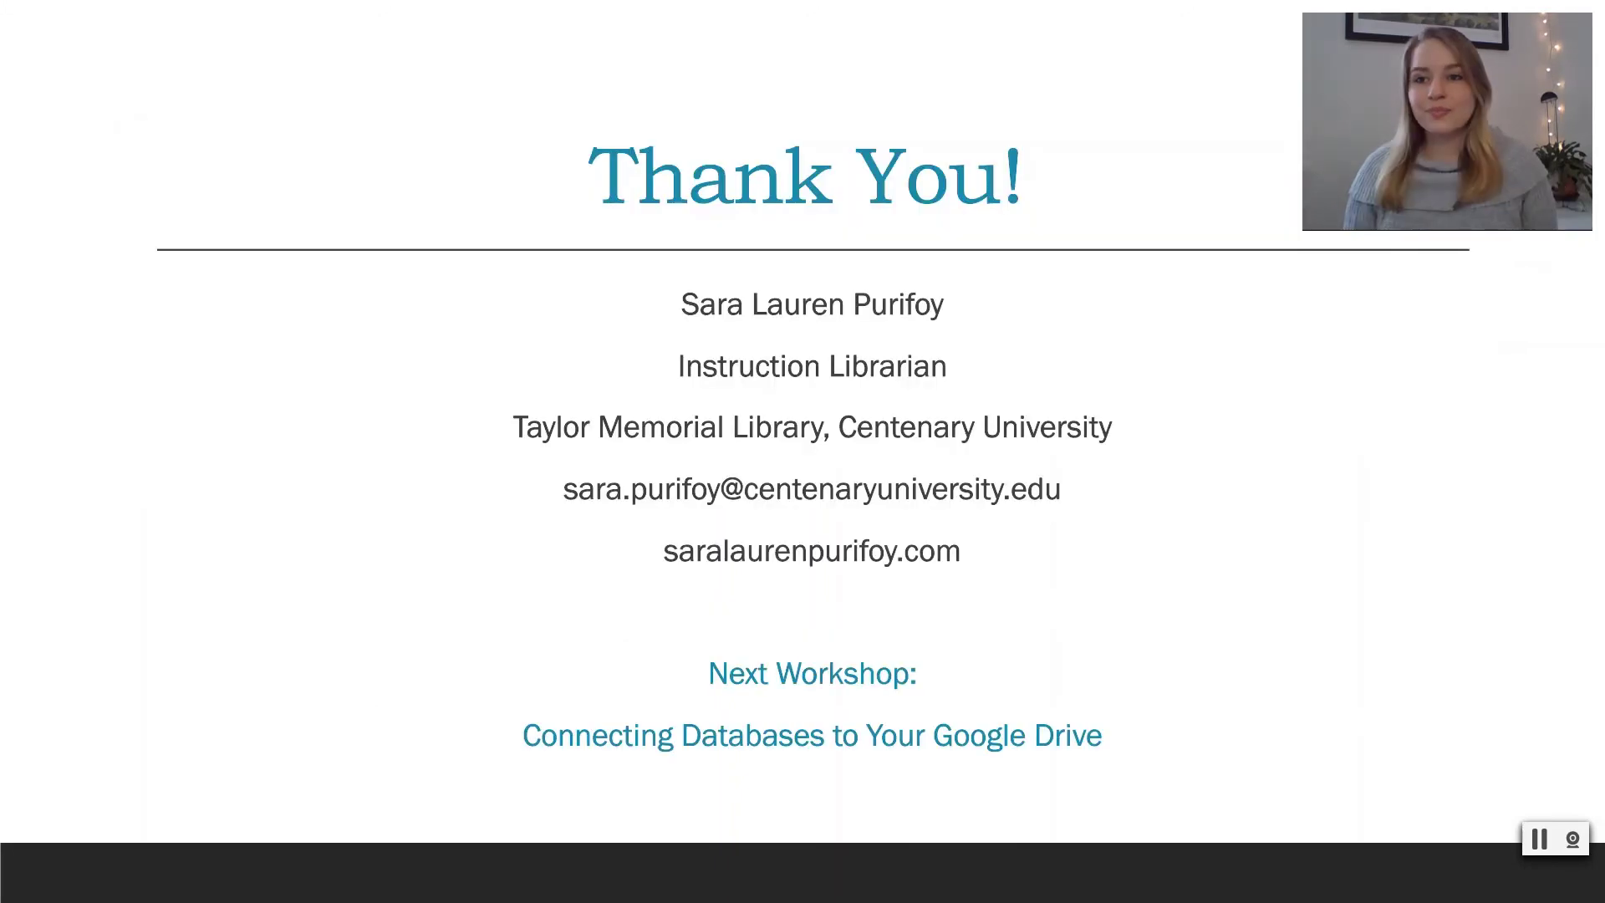